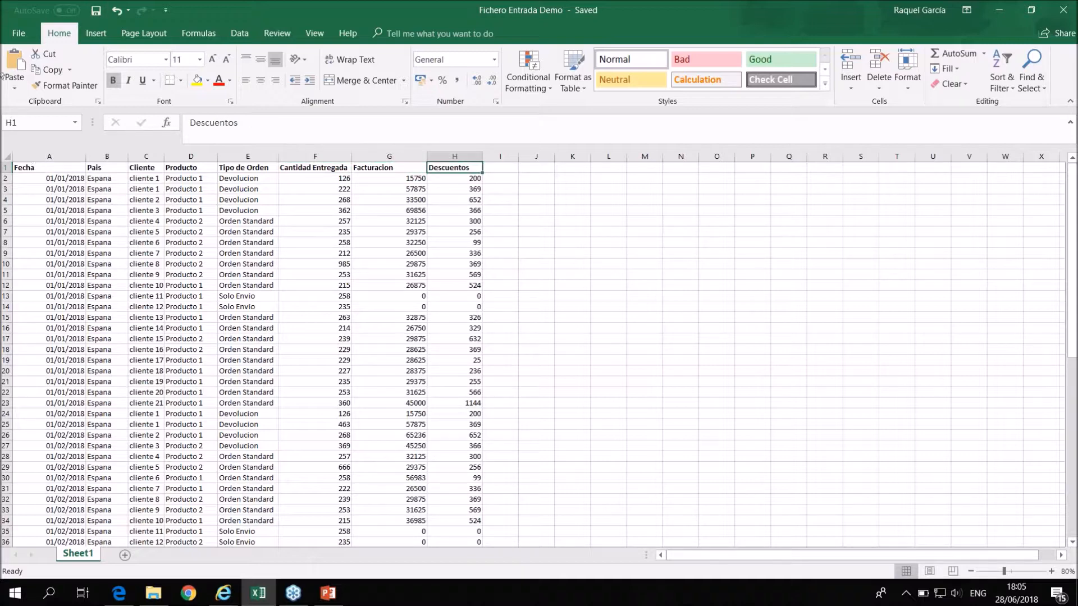
Switch to Oracle Data Visualization Cloud and start a new file data source from Fichero Entrada Demo in the Data Visualization > Ejemplos folder
left_click(224, 593)
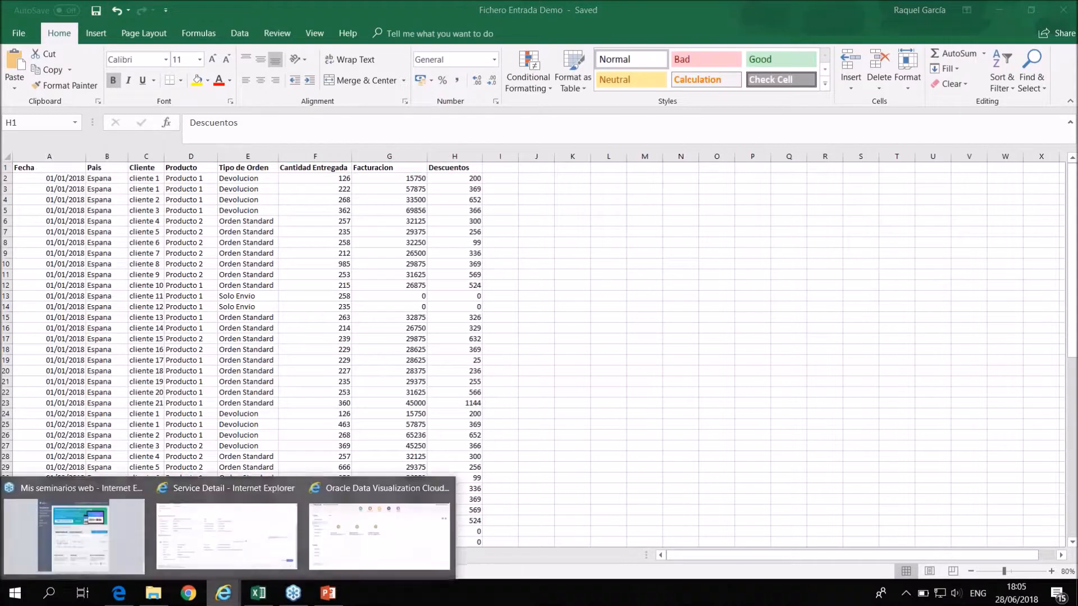
left_click(397, 551)
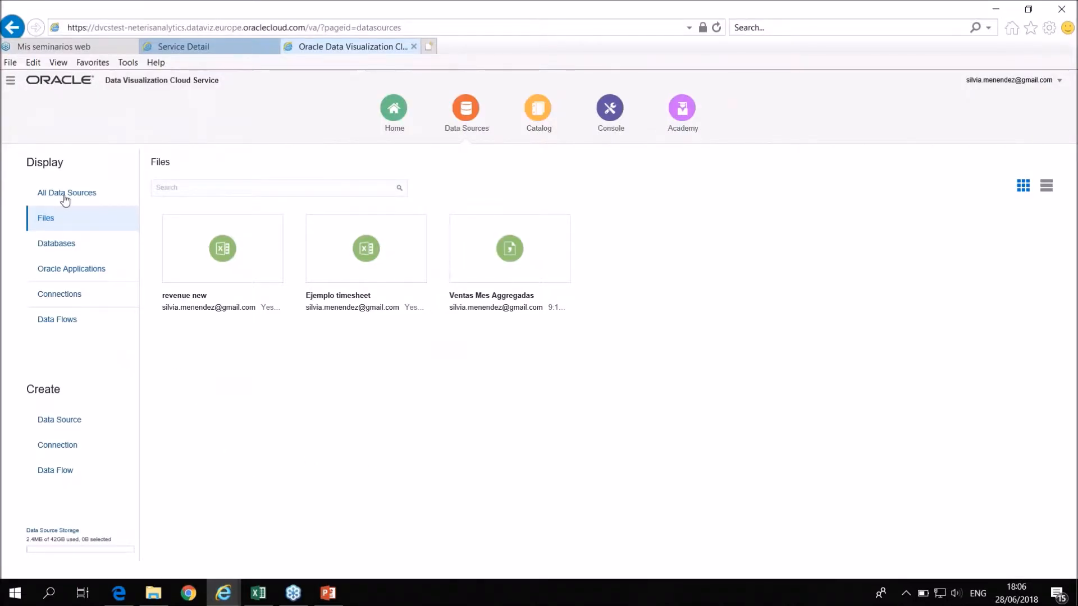
left_click(71, 426)
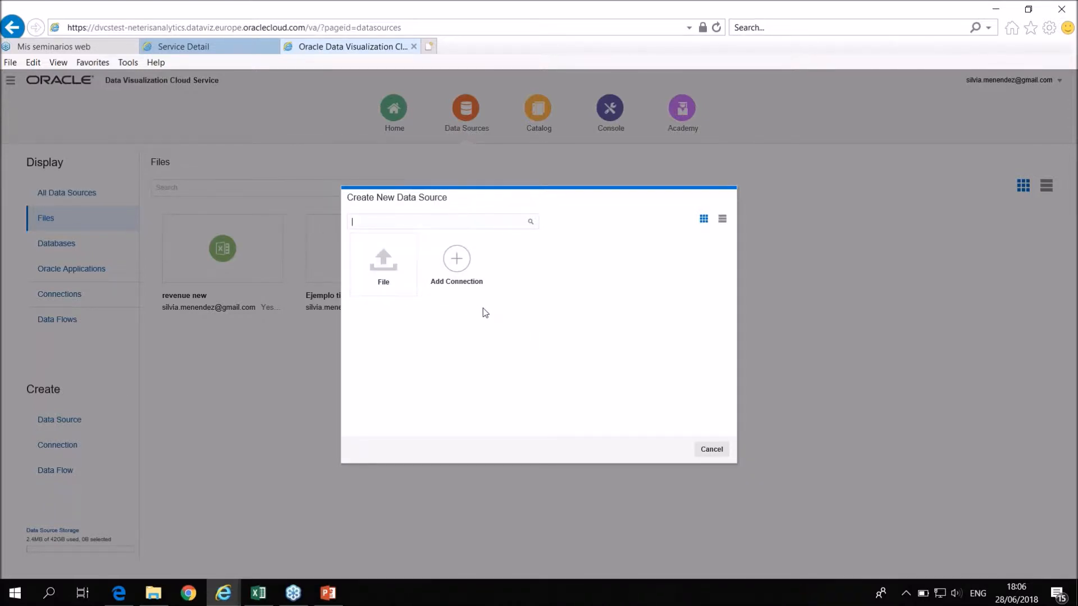
left_click(386, 274)
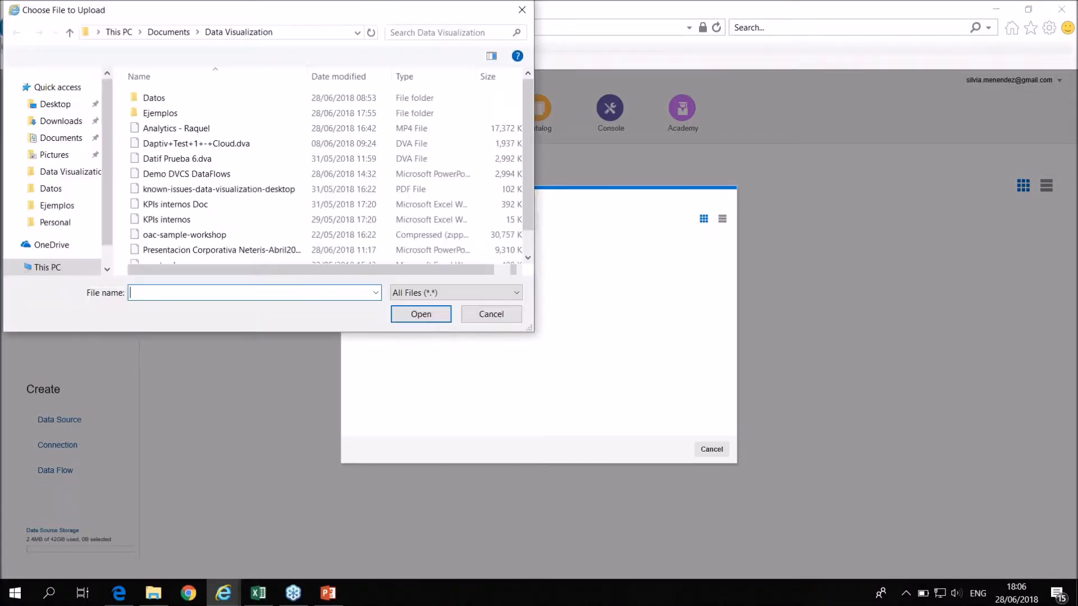
double_click(166, 96)
left_click(239, 32)
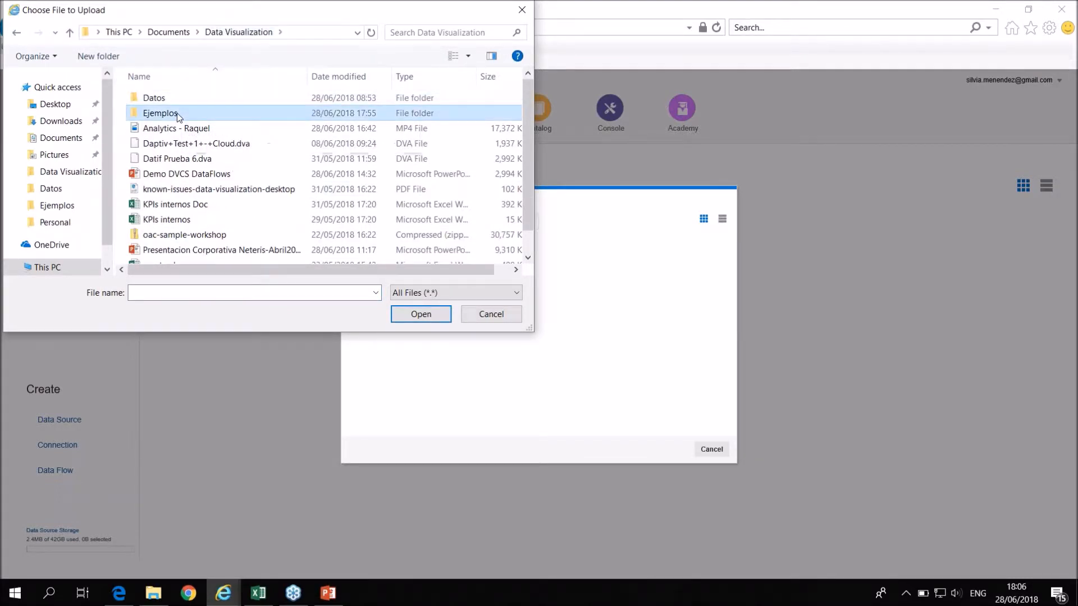
double_click(177, 113)
left_click(185, 113)
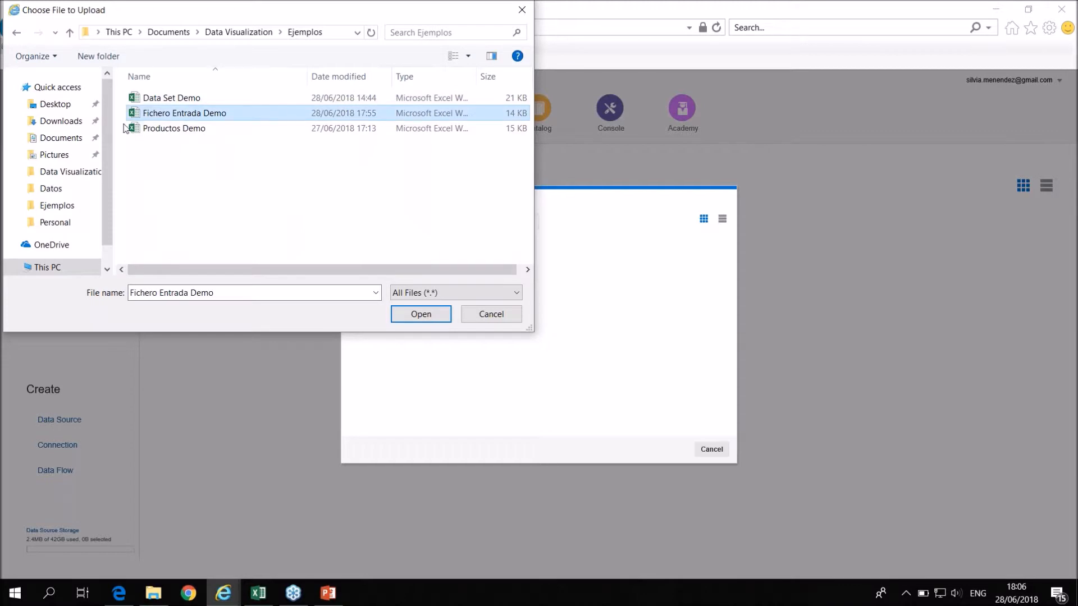
left_click(418, 315)
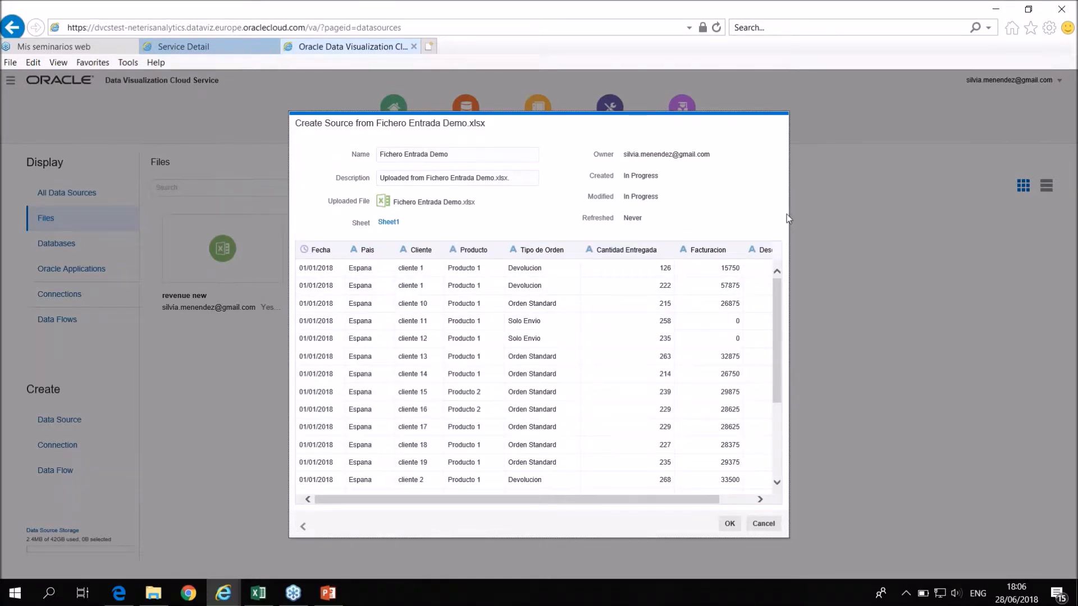
Set the Cantidad Entregada and Facturacion columns of the new source to be treated as Measure
left_click_drag(787, 214, 821, 211)
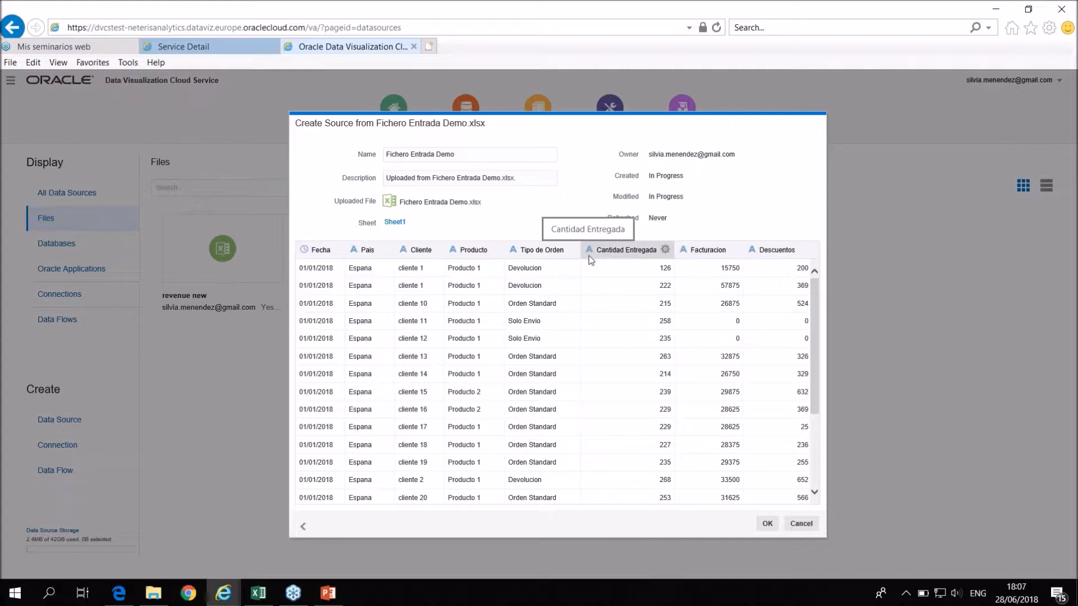
left_click(666, 250)
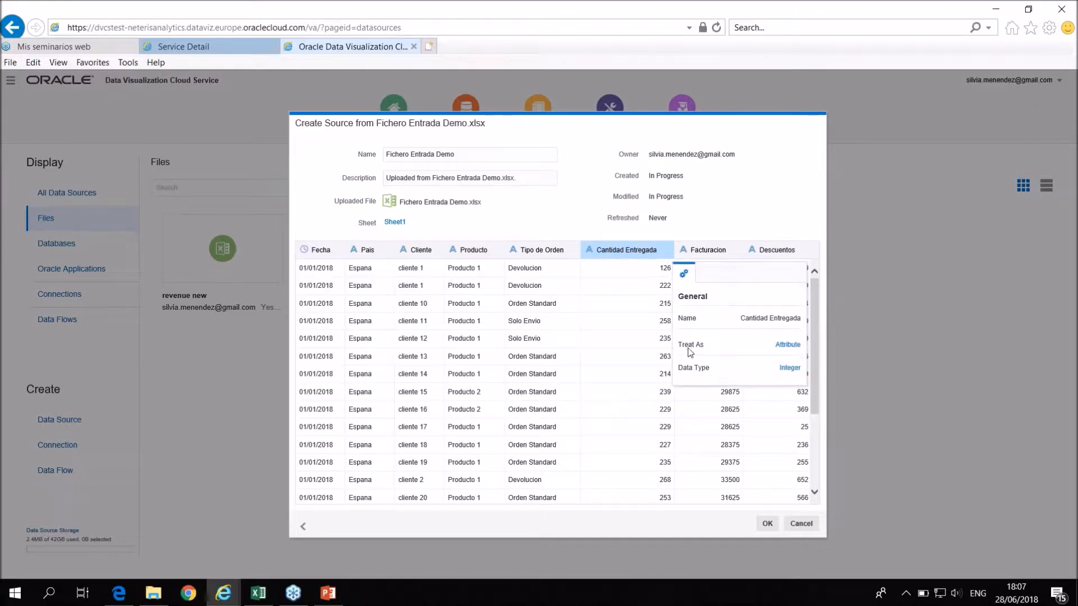
left_click(786, 345)
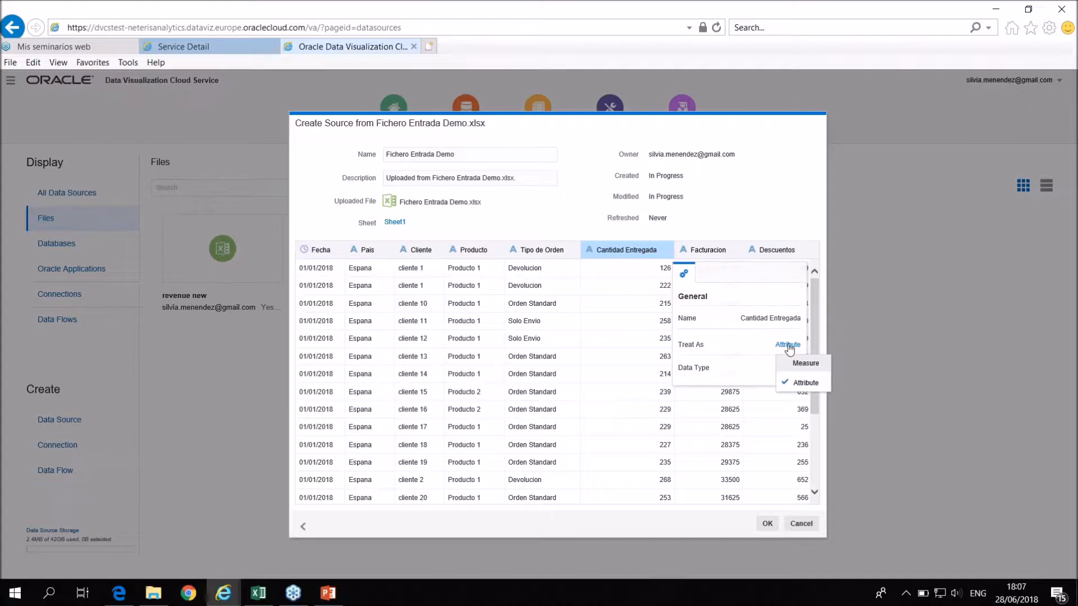
left_click(798, 365)
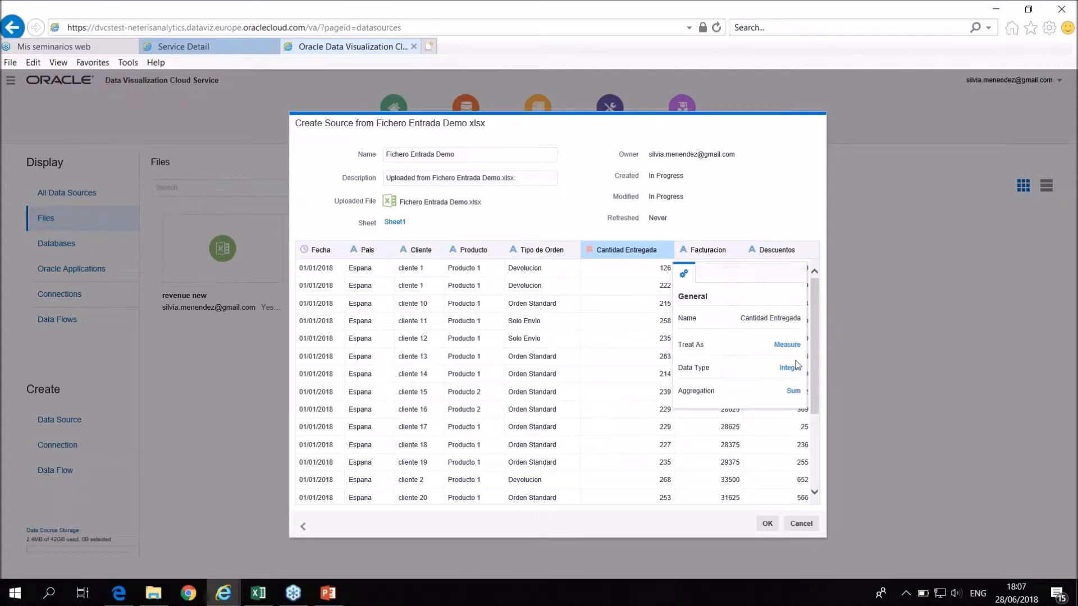
left_click(734, 252)
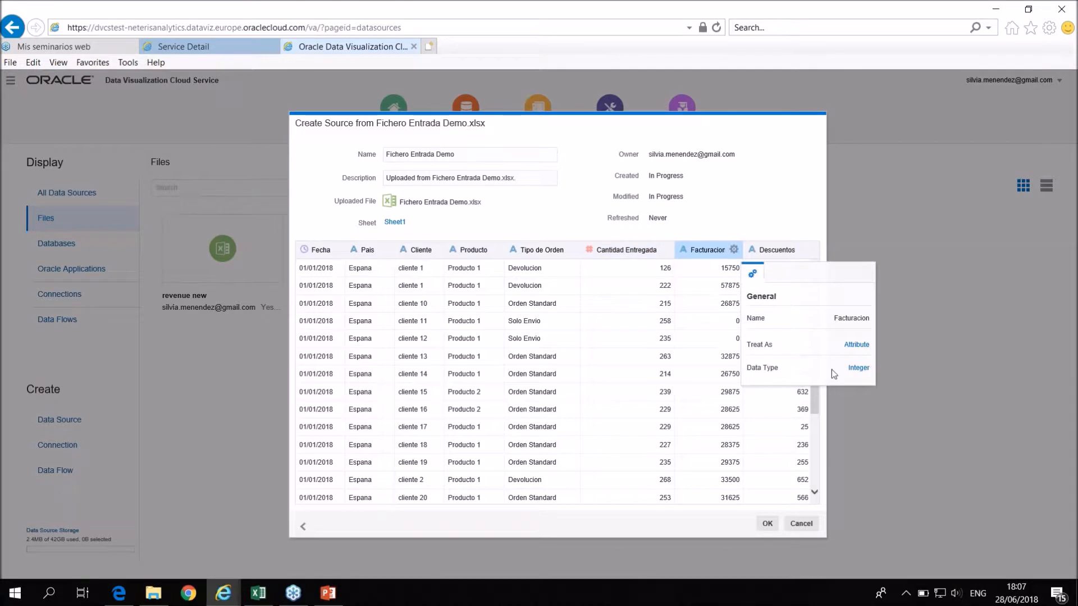
left_click(859, 345)
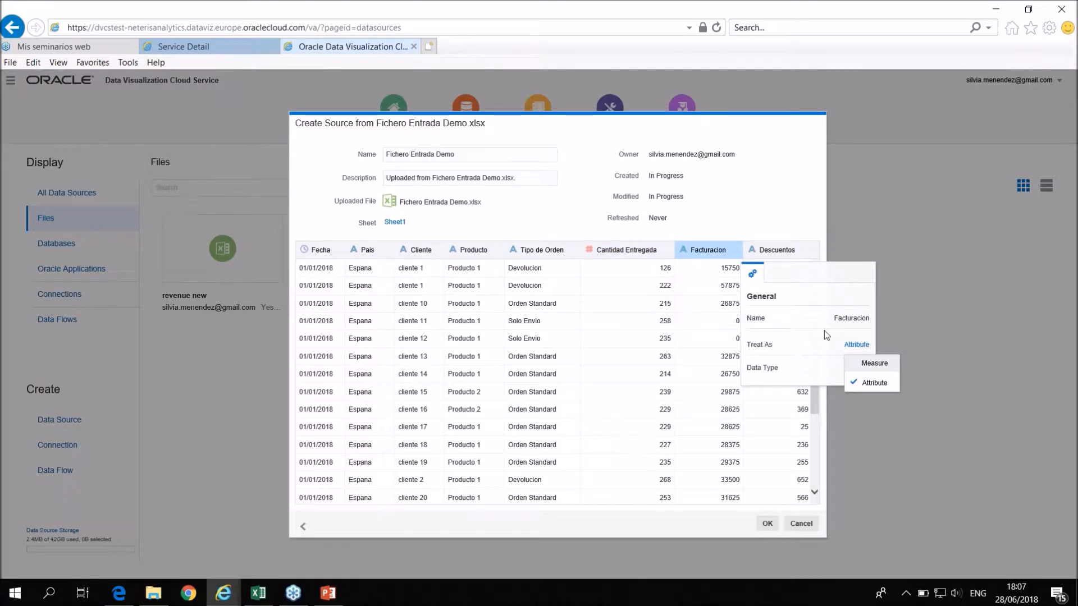
left_click(875, 364)
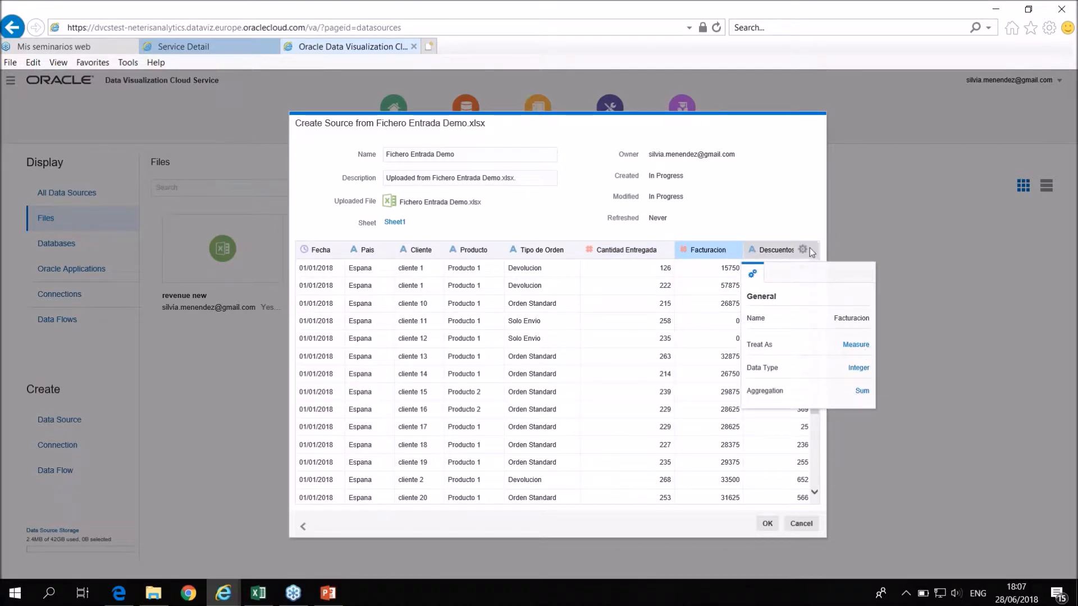
Set the Descuentos column to be treated as Measure and create the data source
left_click(808, 253)
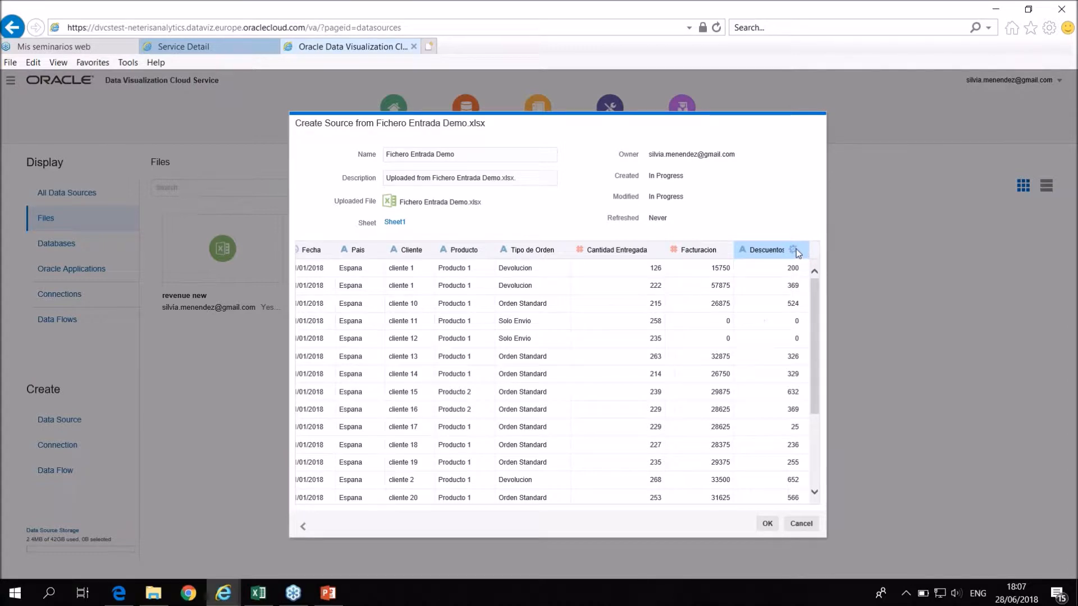
left_click(794, 251)
left_click(924, 348)
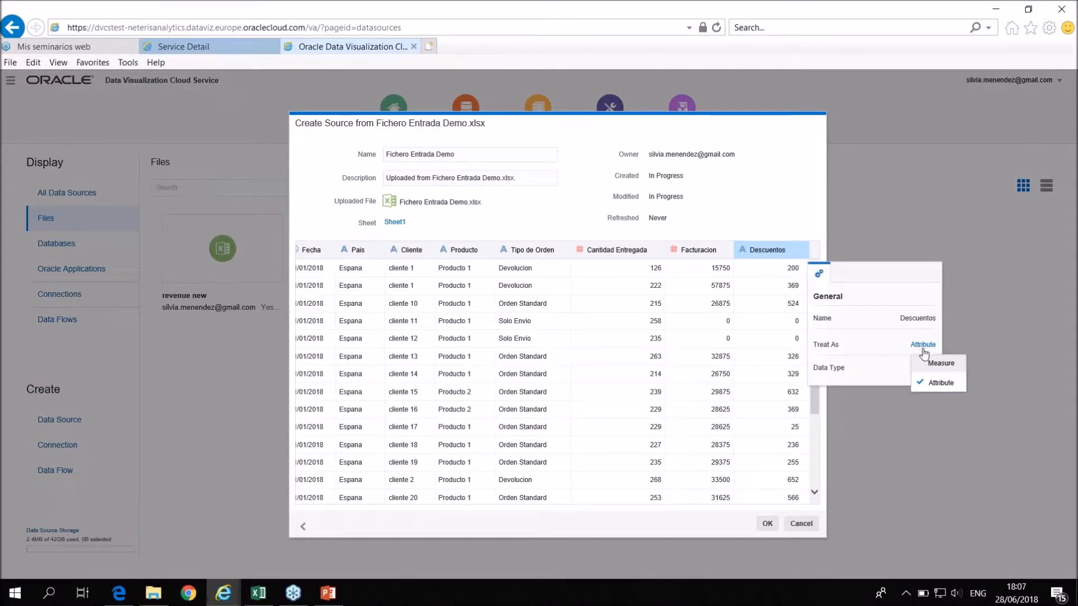
left_click(887, 362)
left_click(918, 428)
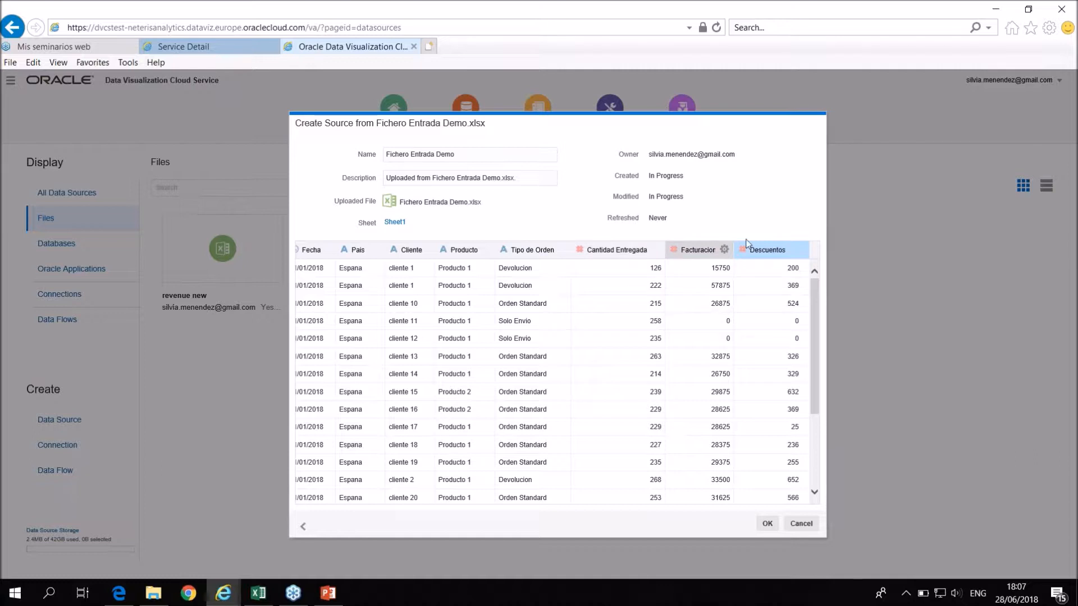
left_click(769, 526)
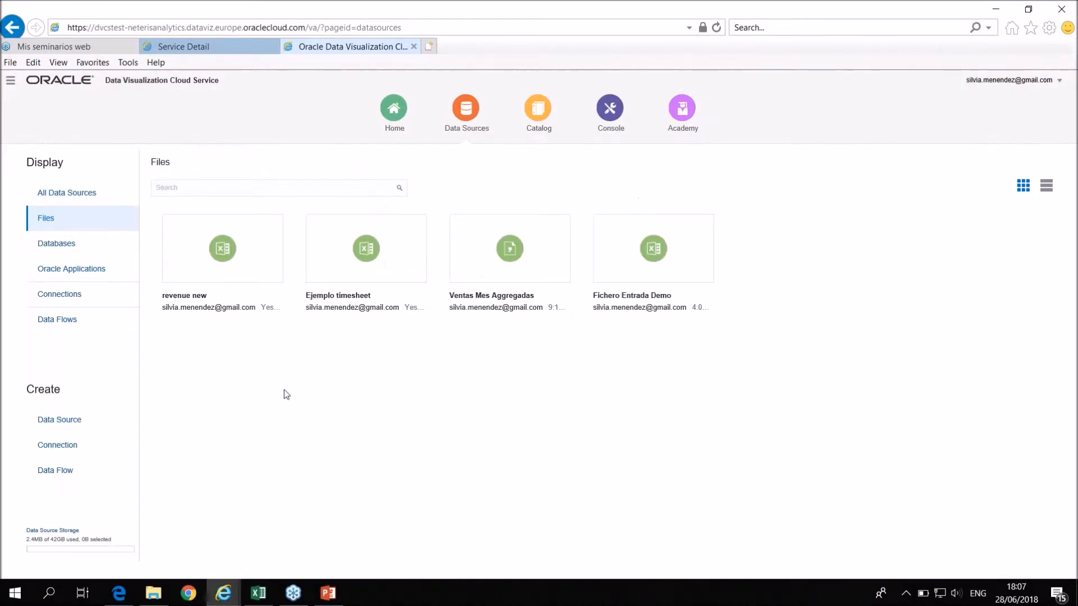
Create a new data flow with Fichero Entrada Demo as its input data source
mouse_move(659, 320)
left_click(56, 471)
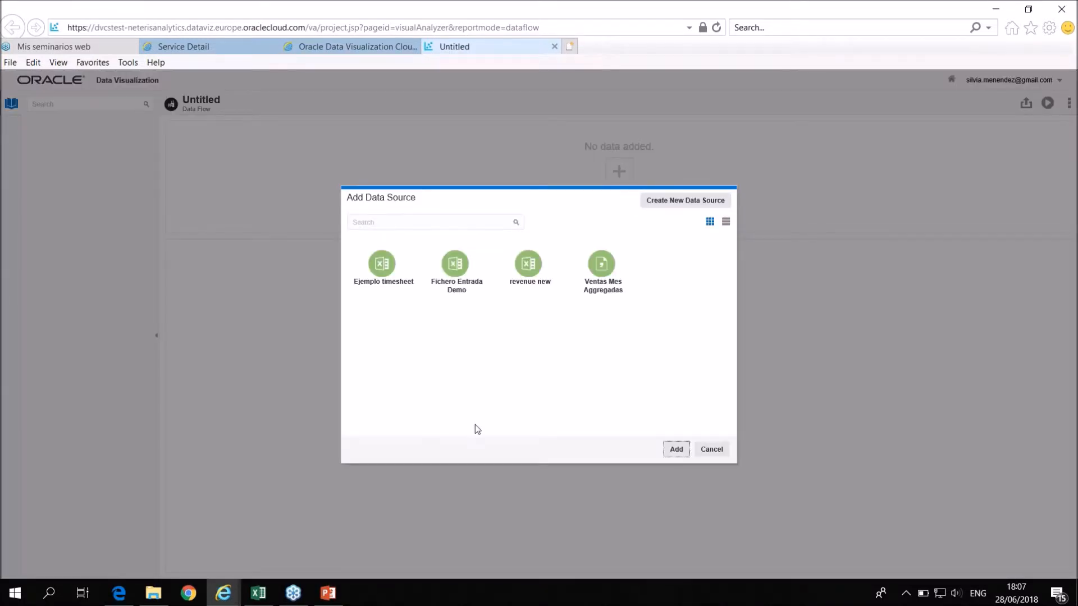
left_click(459, 296)
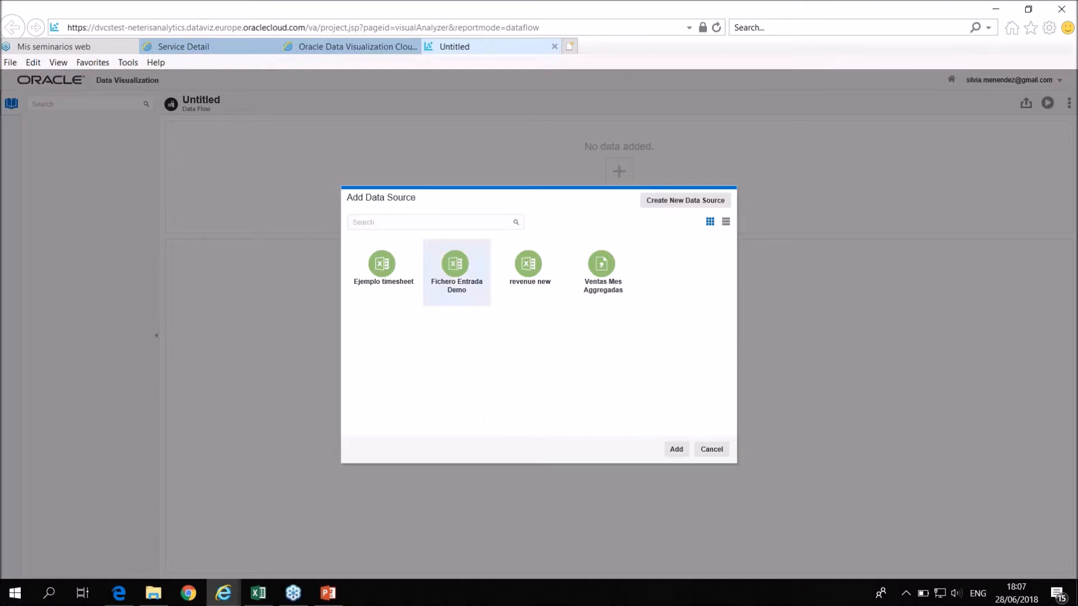
left_click(677, 448)
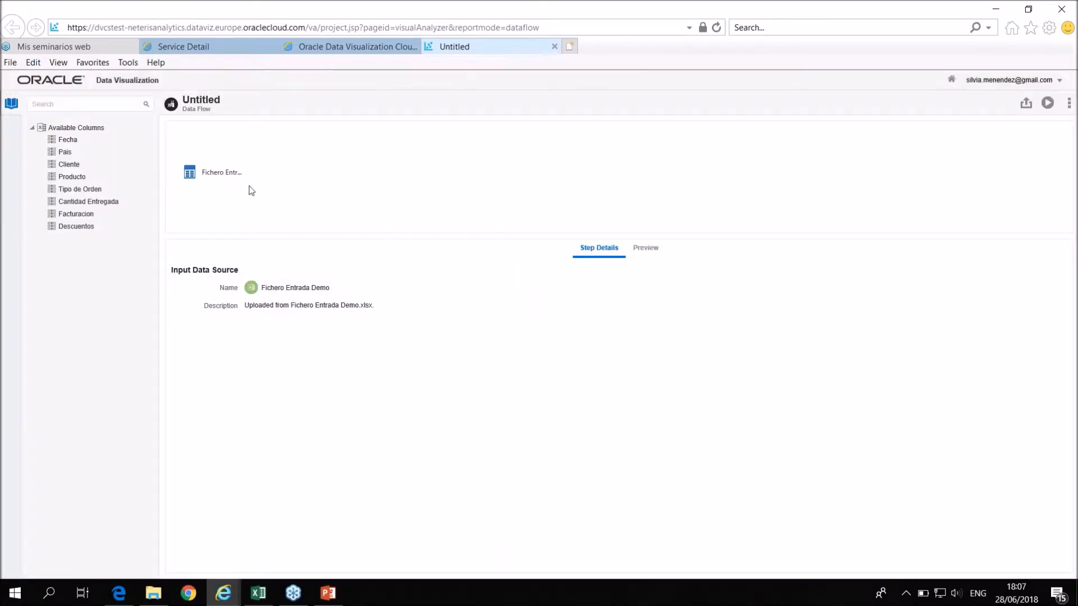
Append an Add Columns step after the Fichero Entrada Demo source and name the new column Mes
right_click(239, 177)
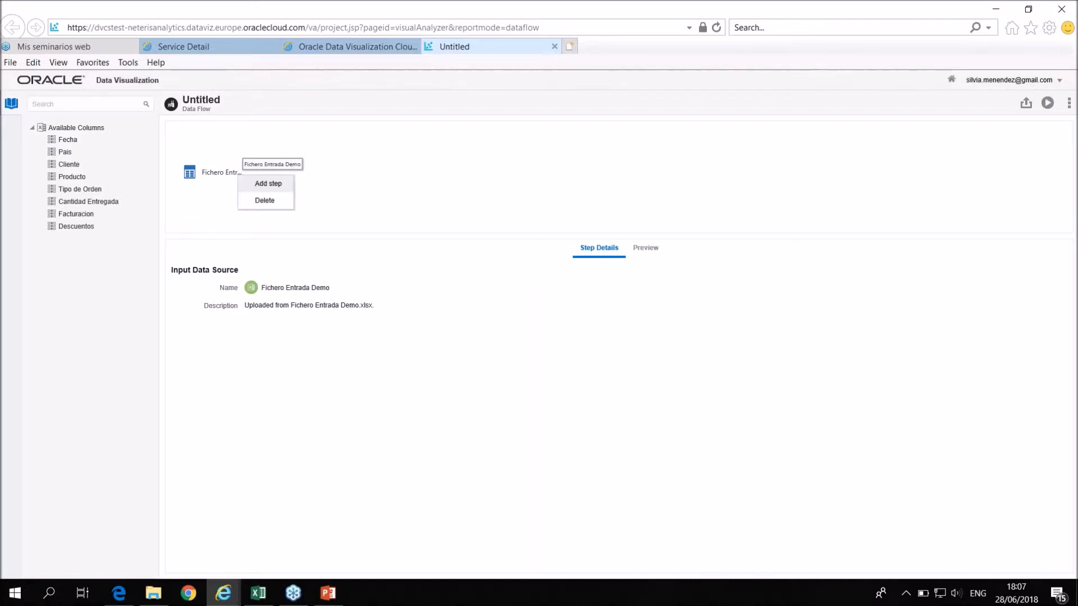
left_click(270, 184)
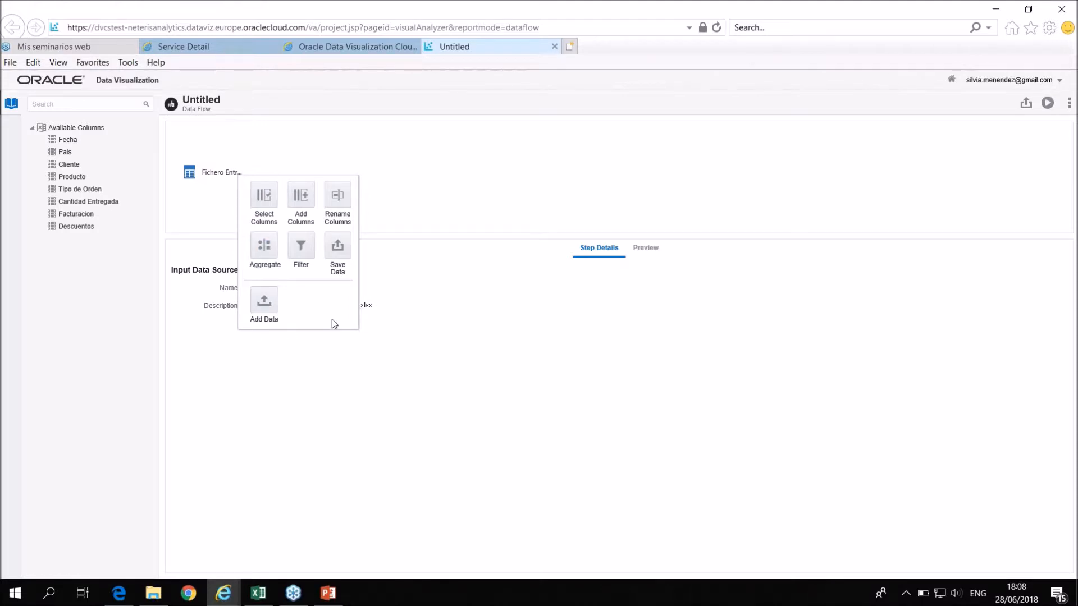
left_click(301, 197)
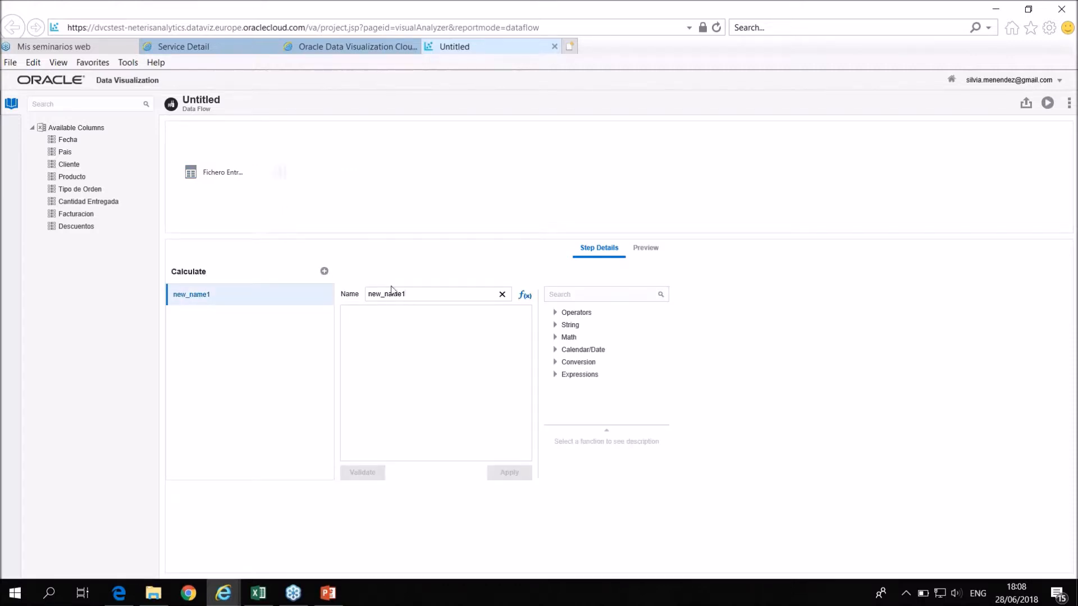
left_click_drag(420, 295, 344, 296)
type("Mes")
Define the Mes column with the formula MonthName(Fecha), then validate and apply the calculation
left_click(412, 343)
type("MonthName")
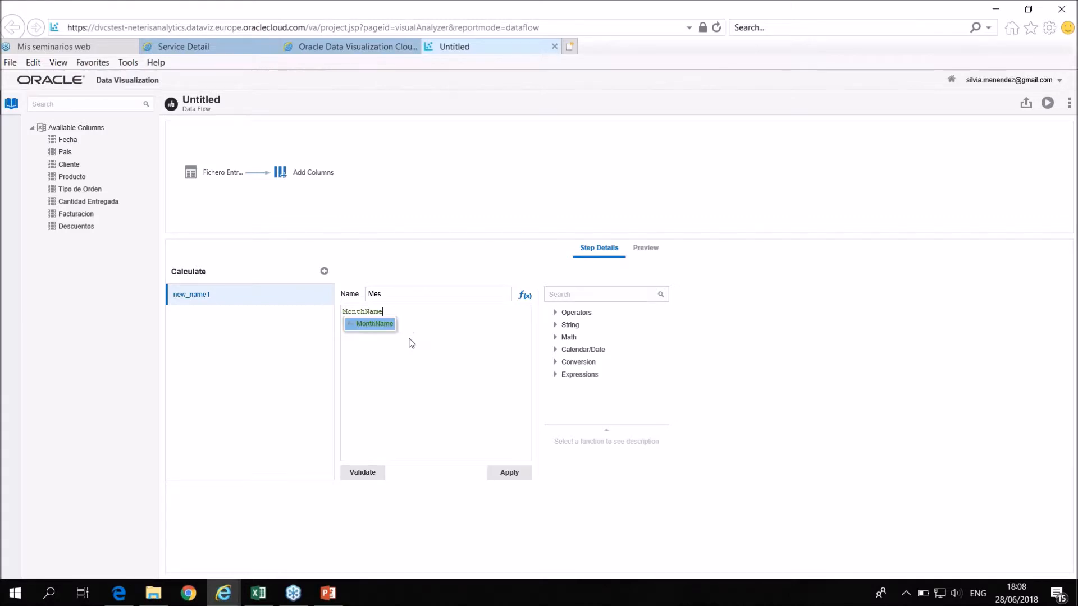
key("Return")
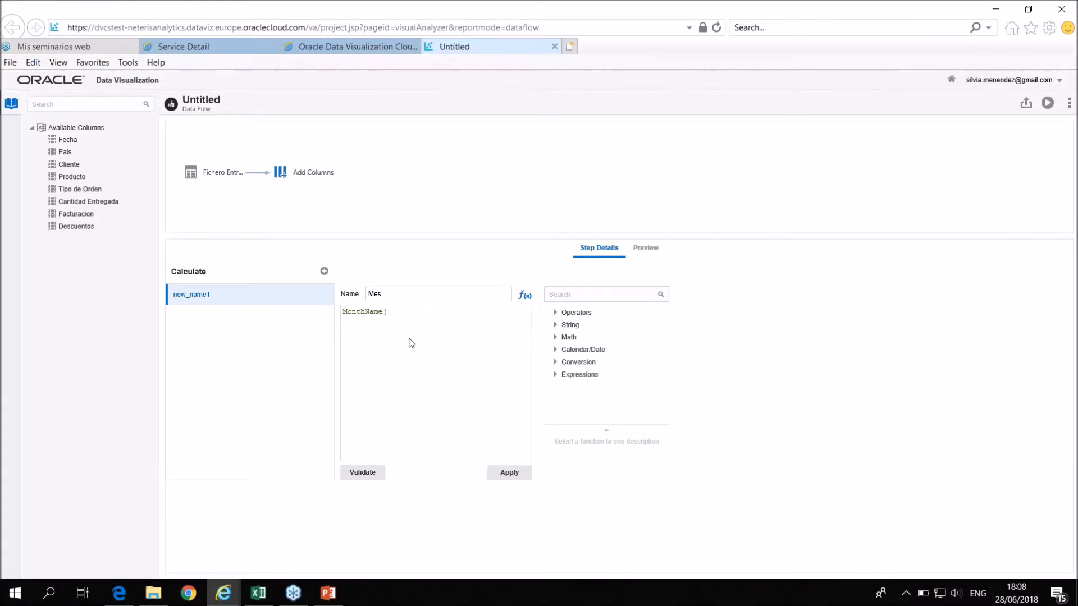
type("Fecha")
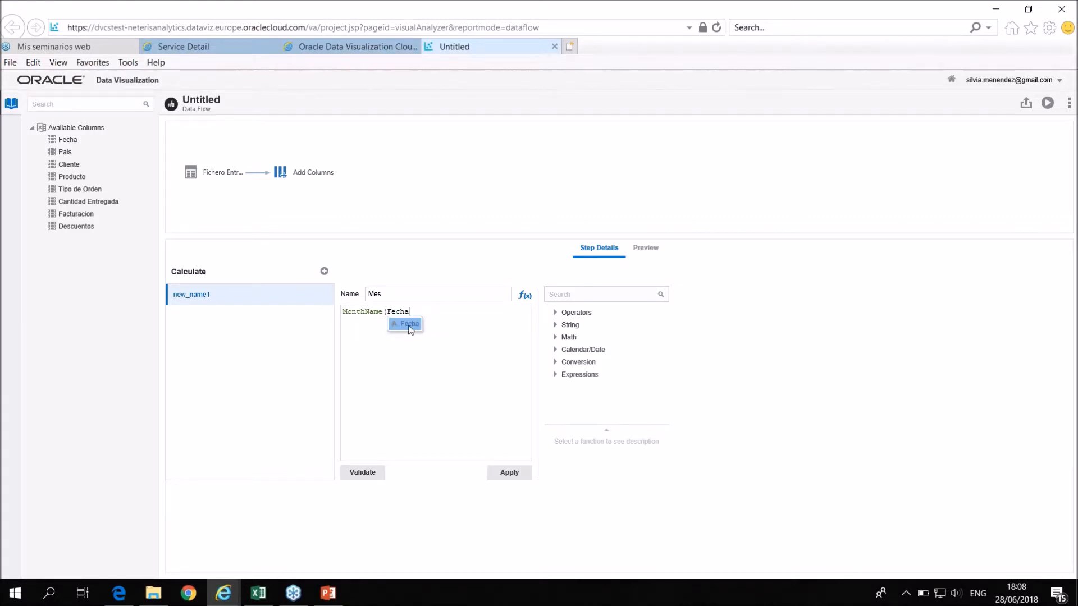
key("Return")
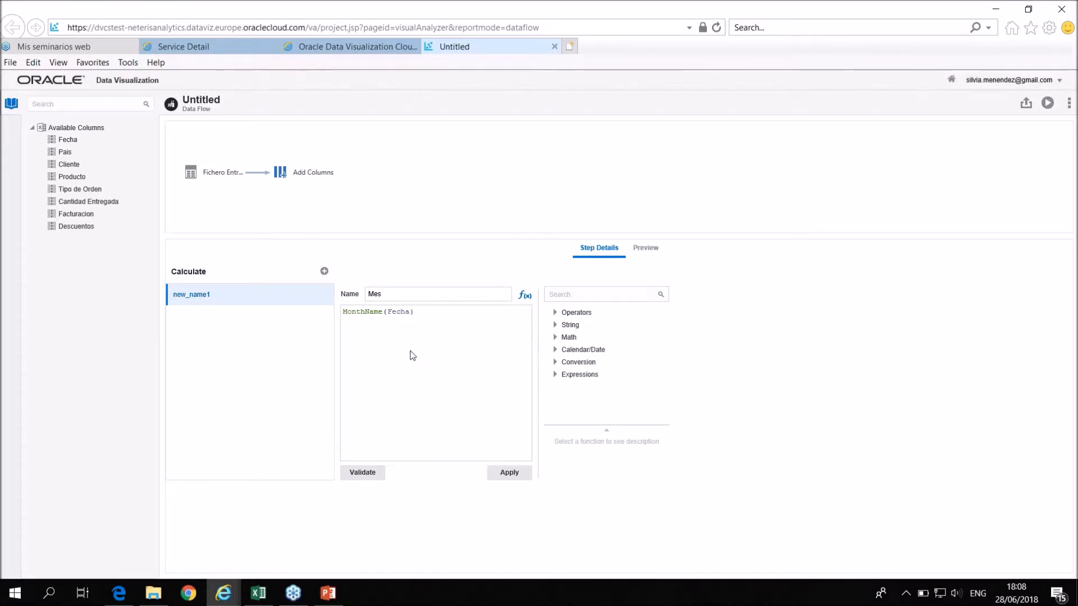
left_click(364, 475)
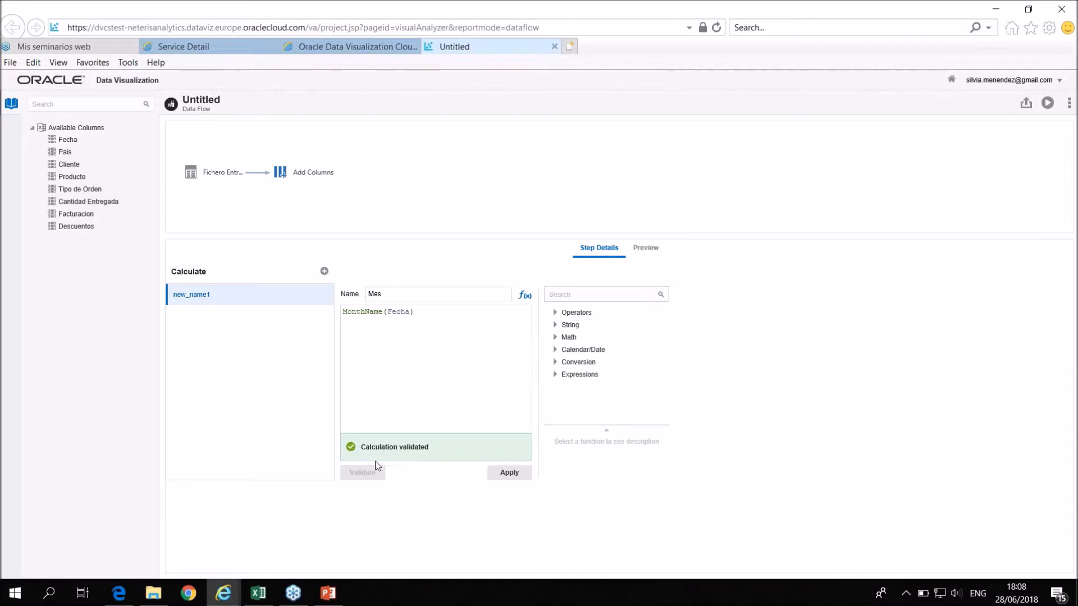
left_click(509, 474)
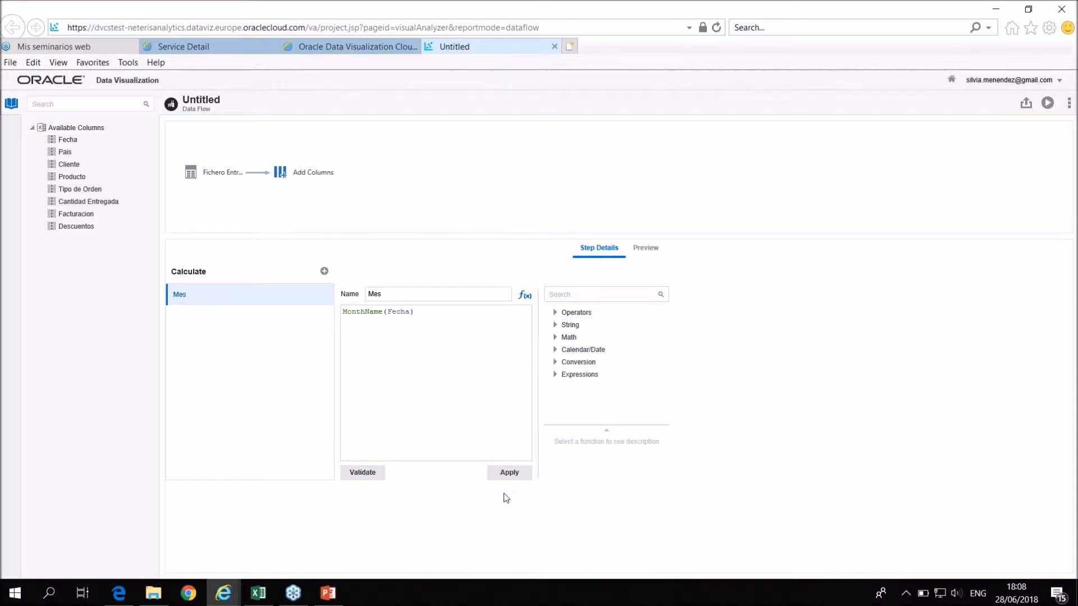
Preview the data flow's rows and check the calculated Mes column against the Fecha dates
left_click(643, 250)
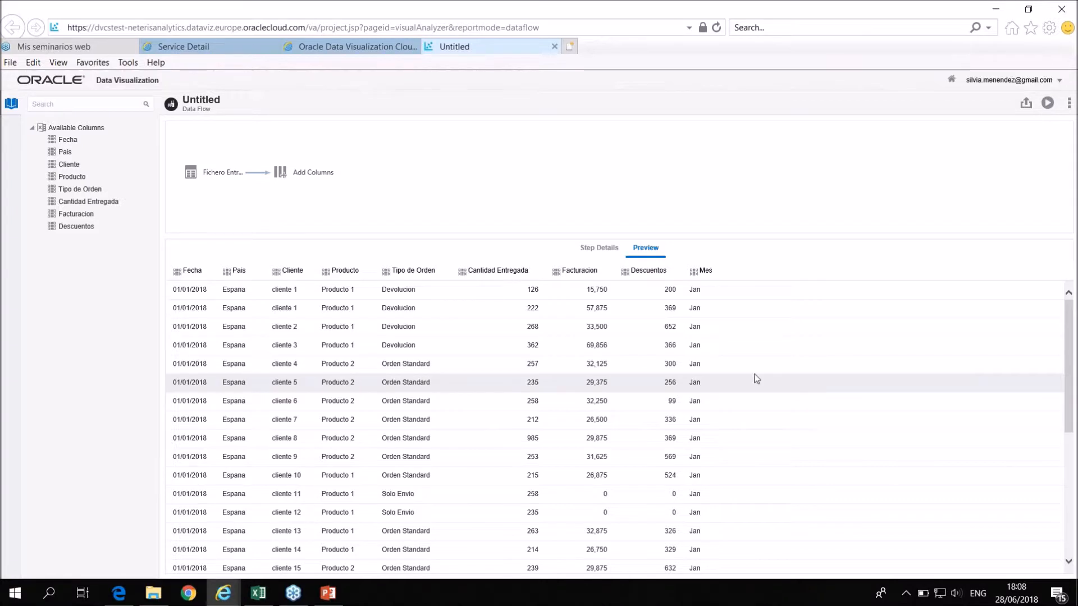
scroll(712, 335, "down", 3)
scroll(722, 373, "down", 1)
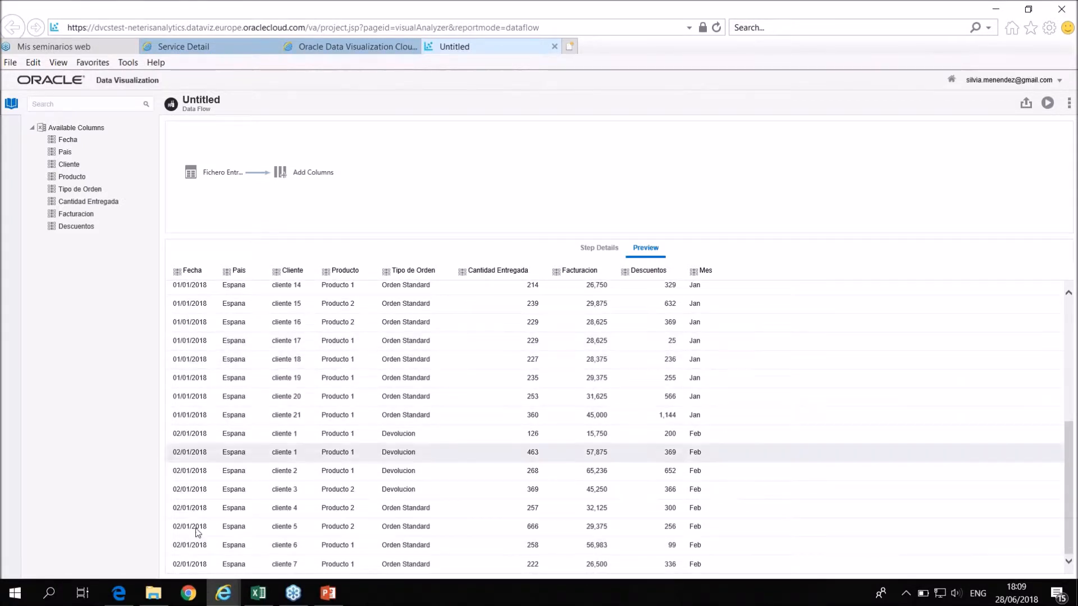
scroll(421, 449, "up", 1)
scroll(421, 494, "up", 4)
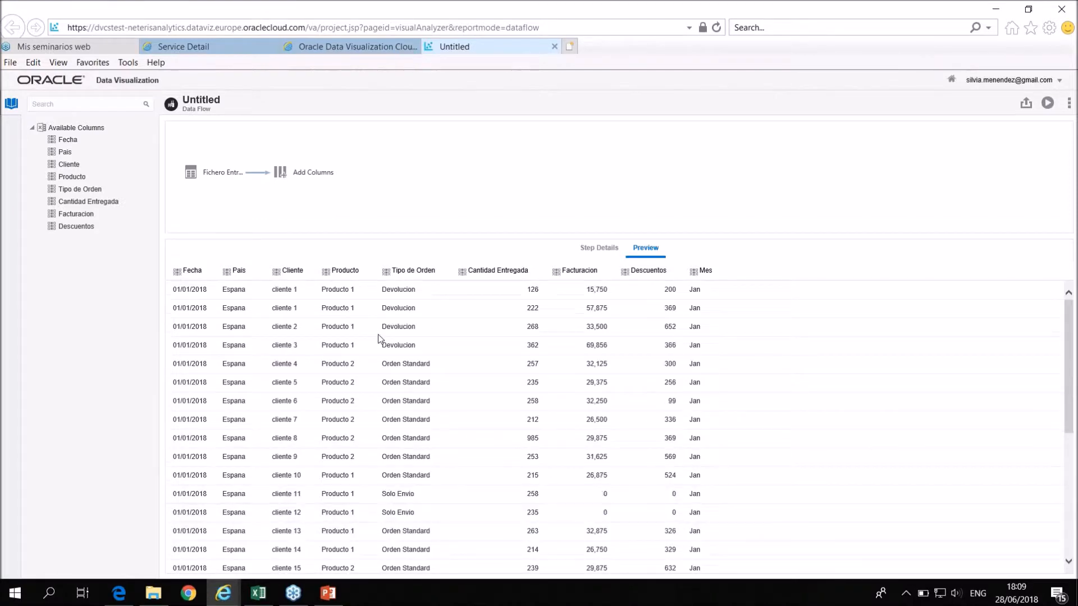
Append a Select Columns step after the Add Columns step in the data flow
right_click(331, 175)
left_click(360, 182)
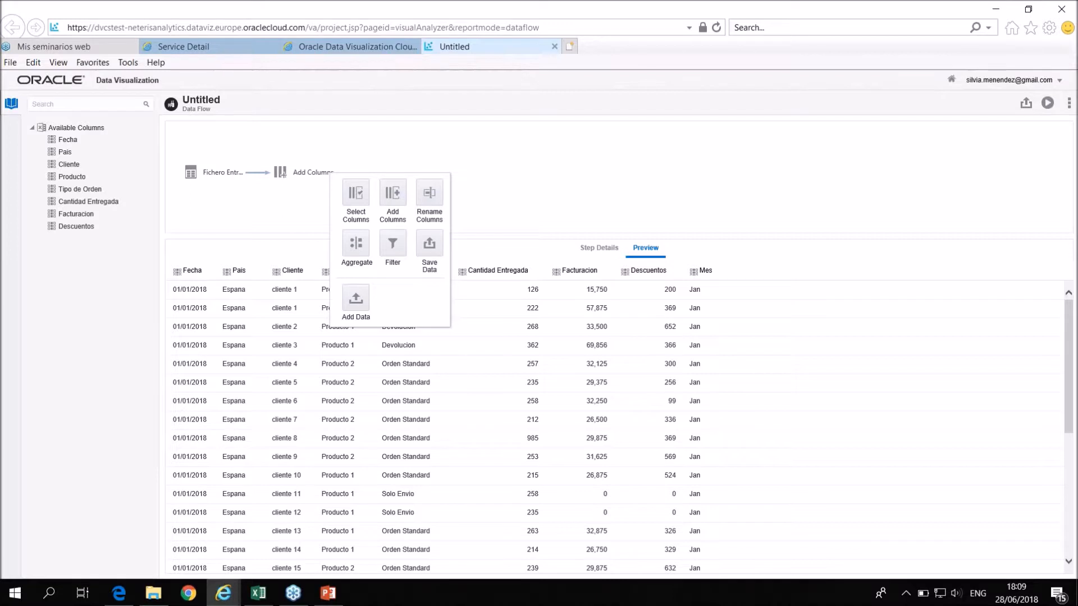
left_click(356, 194)
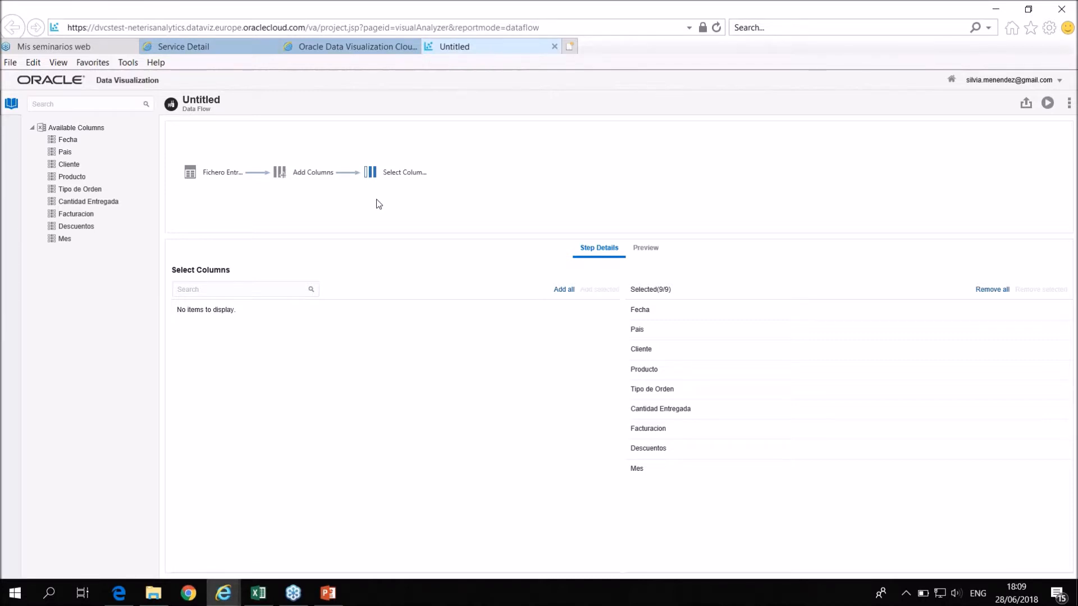
Remove Fecha, Pais, Cliente and Producto from the Select Columns step's selected columns and preview the remaining data
left_click(663, 315)
left_click_drag(661, 311, 668, 369)
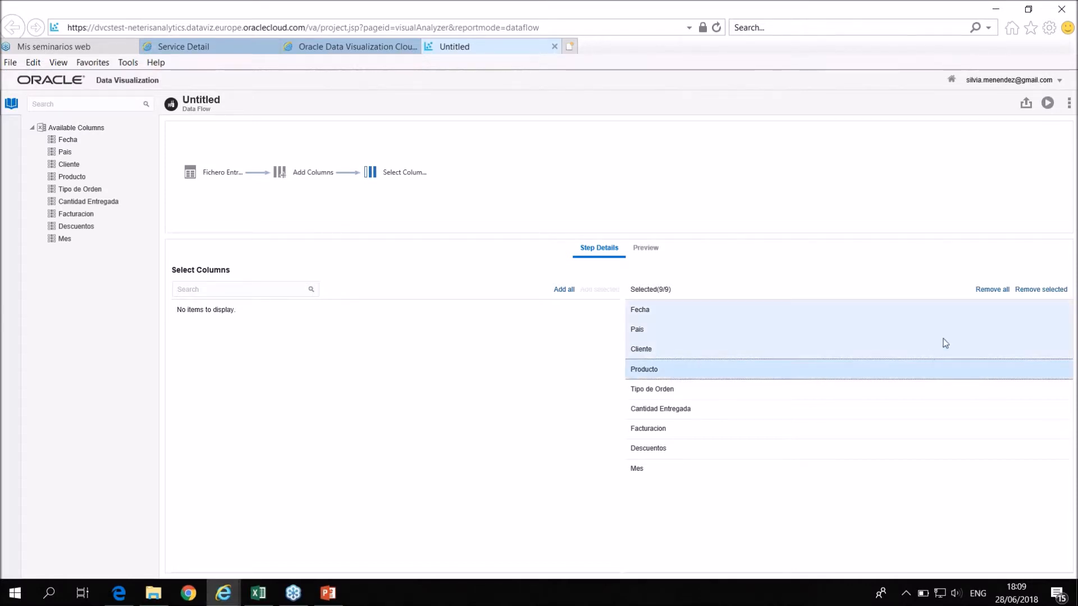
left_click(1042, 290)
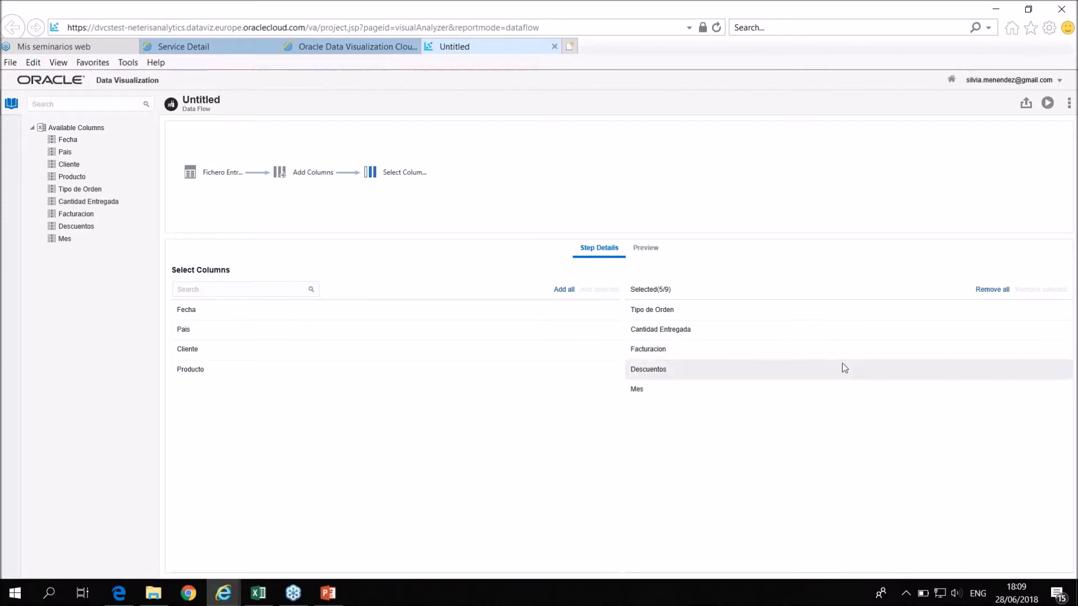
left_click(646, 249)
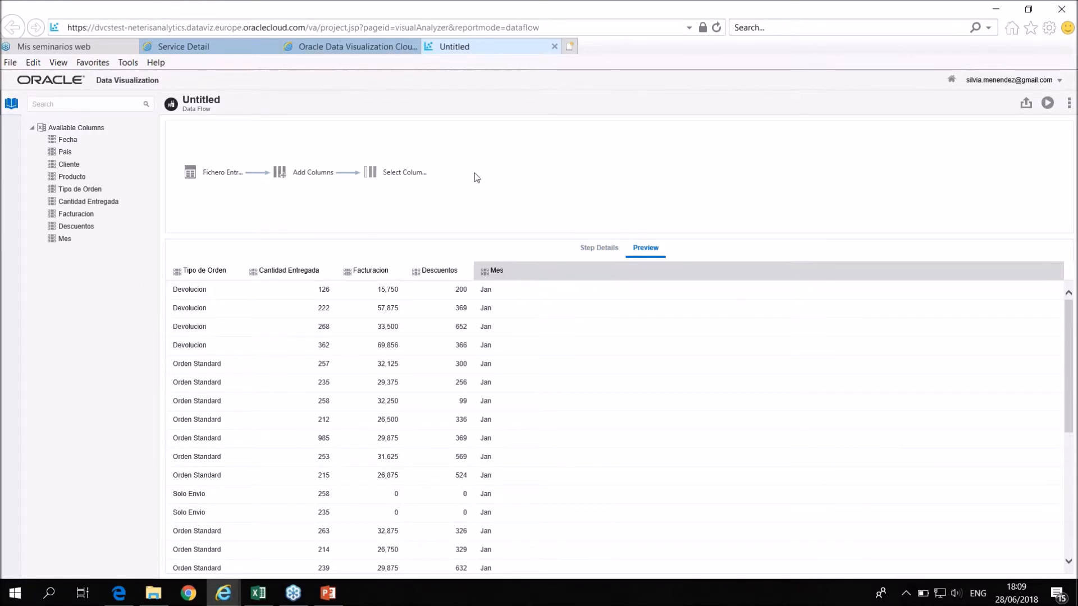
Append an Aggregate step after the Select Columns step and preview the grouped data
right_click(422, 175)
left_click(451, 182)
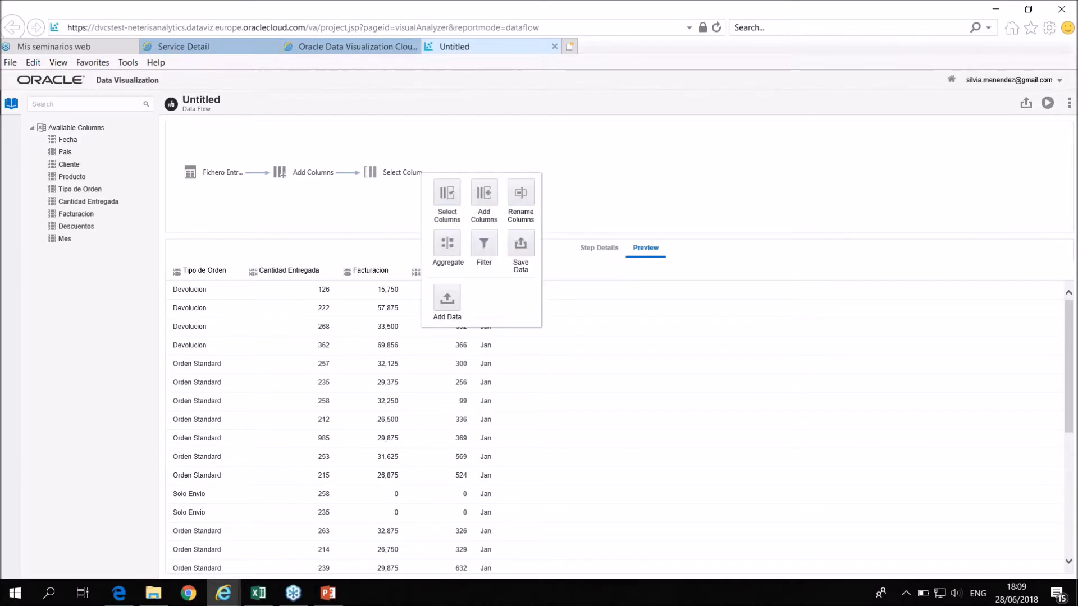
left_click(448, 245)
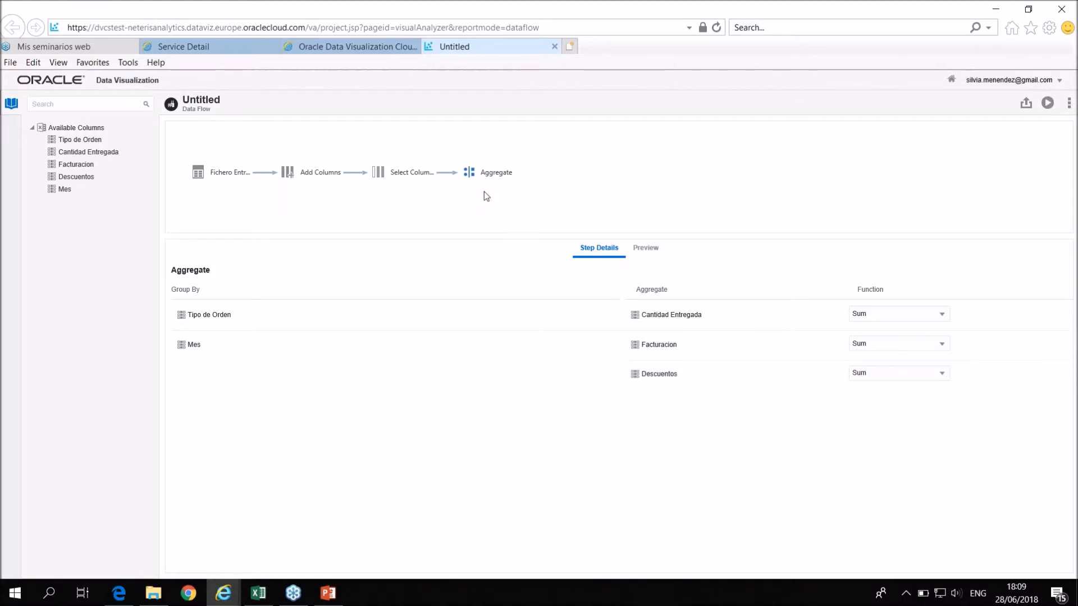
left_click(647, 248)
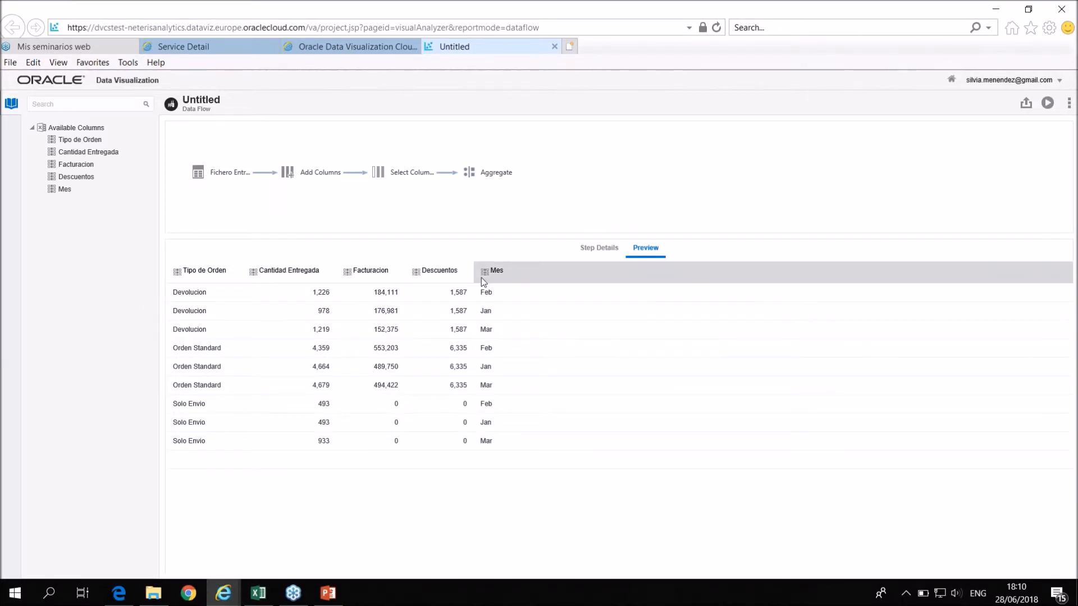
Append a Rename Columns step after the Aggregate step and rename Cantidad Entregada as Cantidad Agg Mes
right_click(510, 180)
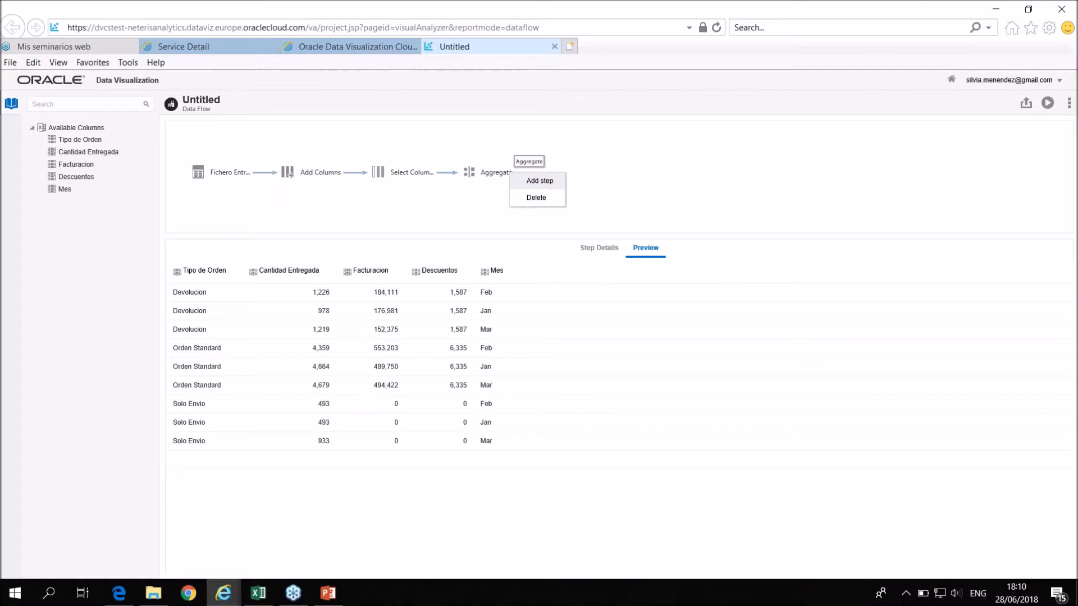
left_click(541, 182)
left_click(608, 194)
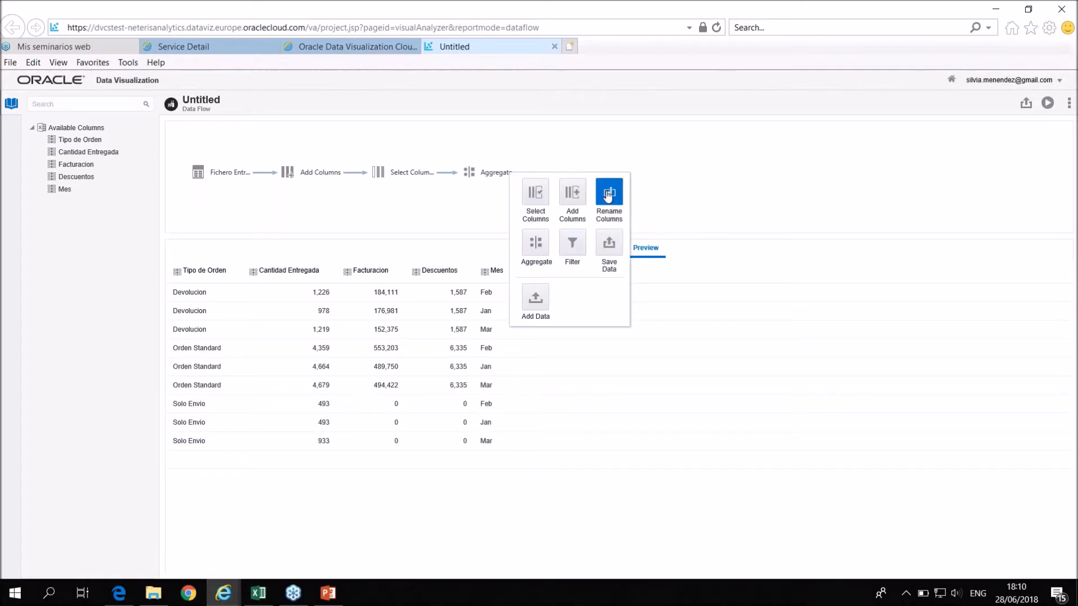
left_click(430, 328)
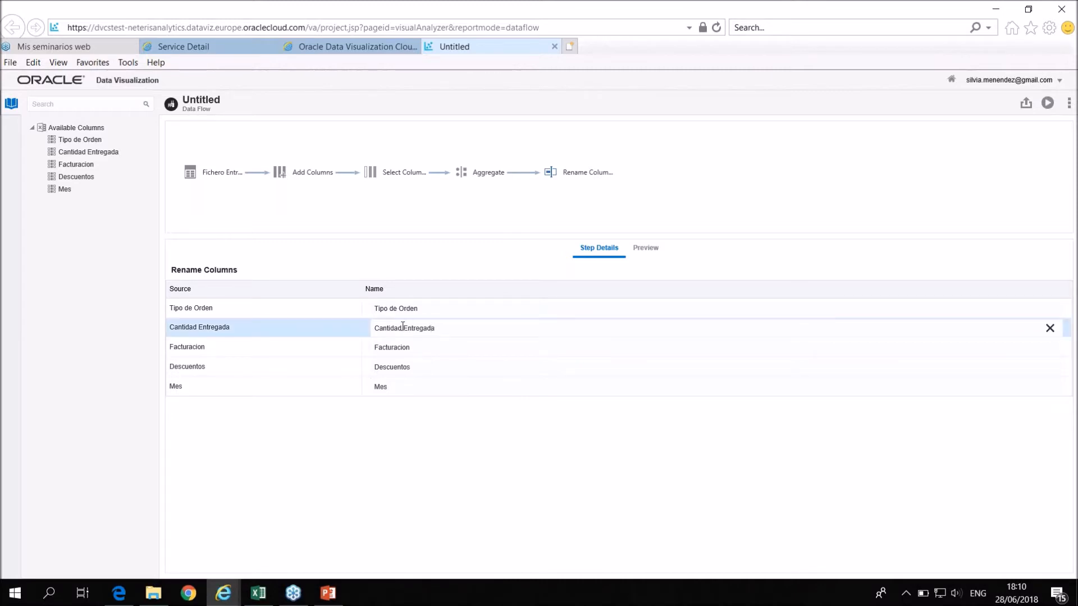
left_click_drag(435, 329, 402, 329)
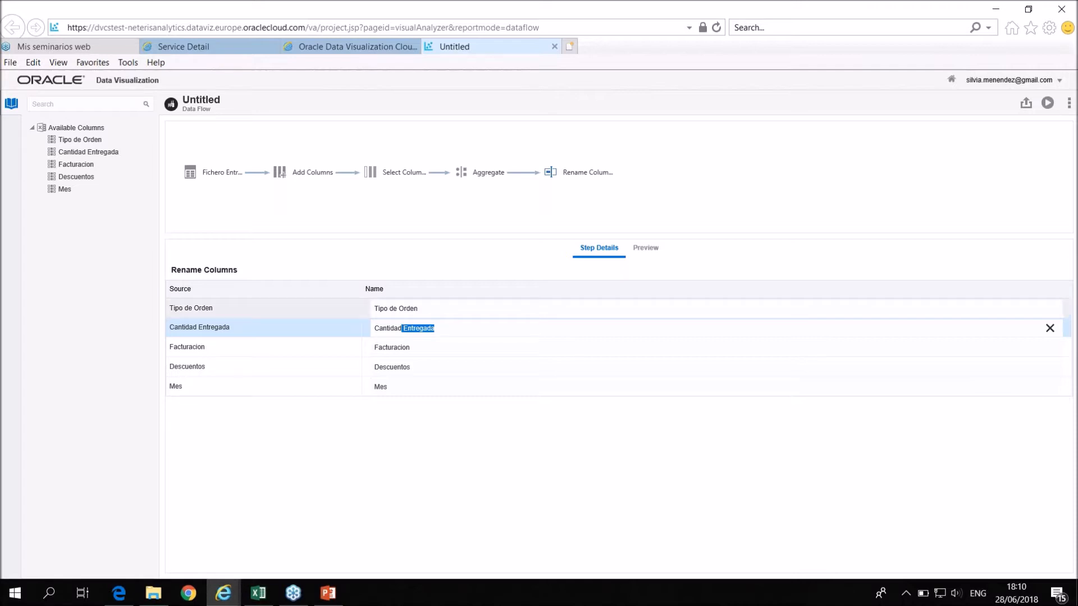
type("Agg Mes")
Rename the Facturacion column as Ventas Agg Mes and the Descuentos column as Descuentos Agg Mes
left_click_drag(414, 351, 348, 358)
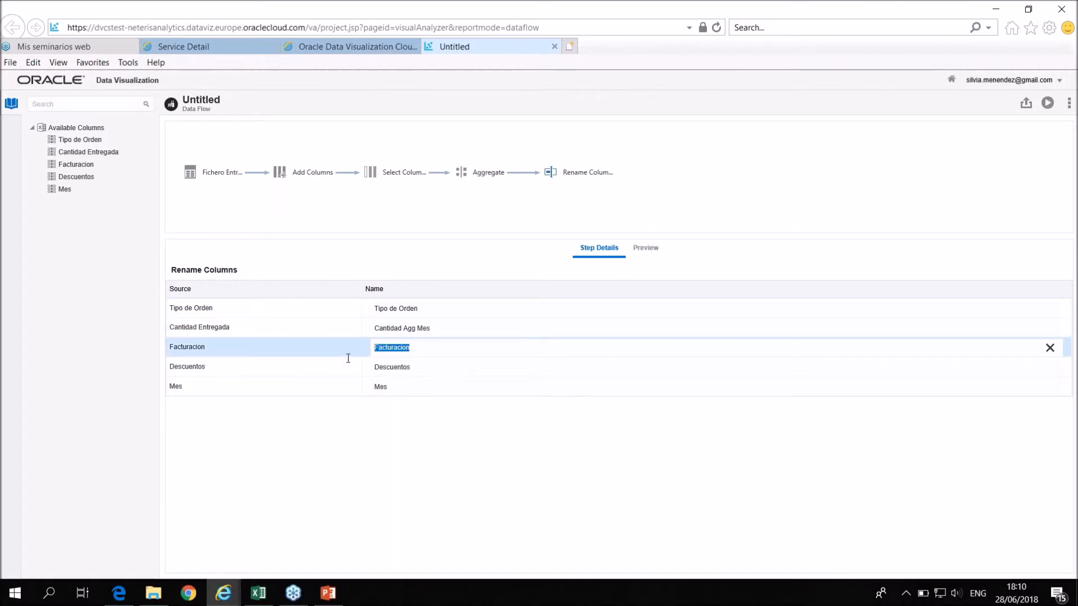
type("Ventas")
type(" Af")
key("BackSpace")
key("BackSpace")
type("g")
key("BackSpace")
key("BackSpace")
type("Agg Mes")
left_click(432, 368)
type("A")
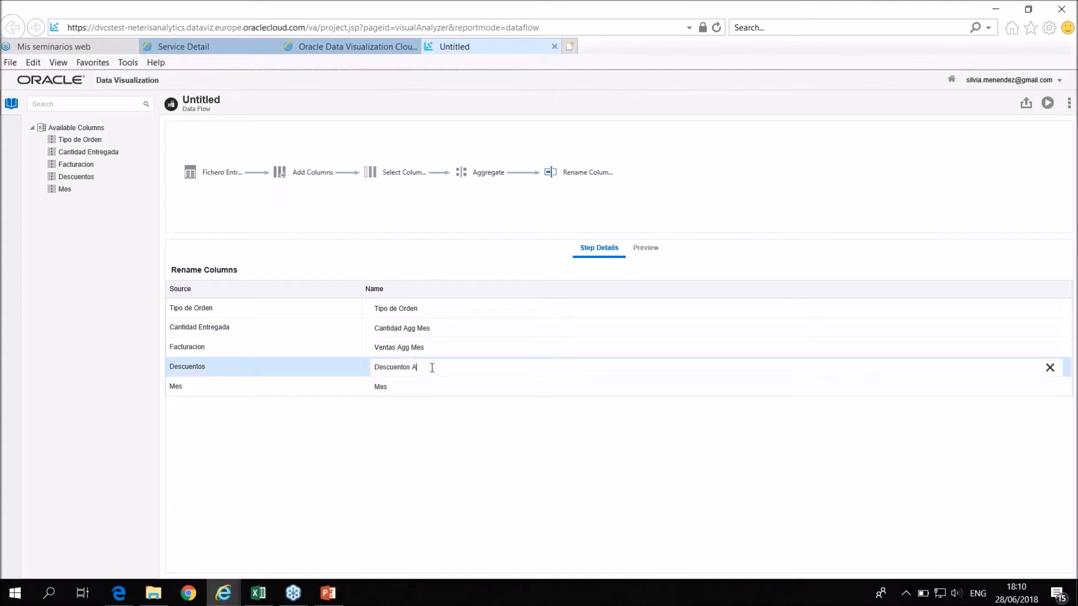
type("gg Mes")
Append a Save Data step, name its output data source Salidas Ventas Aggregadas, and preview the output
right_click(610, 176)
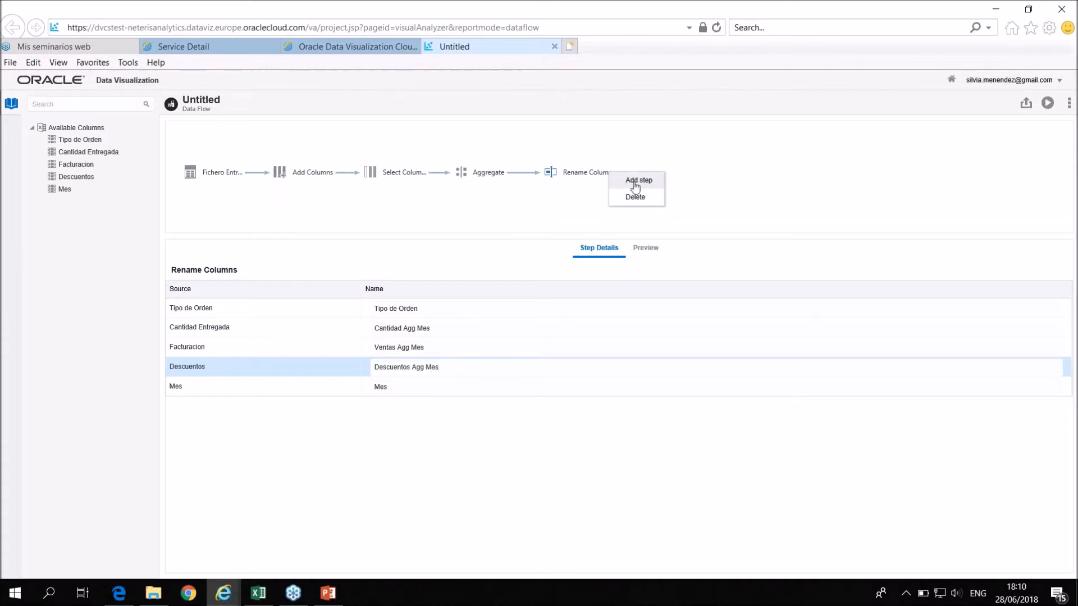
left_click(635, 181)
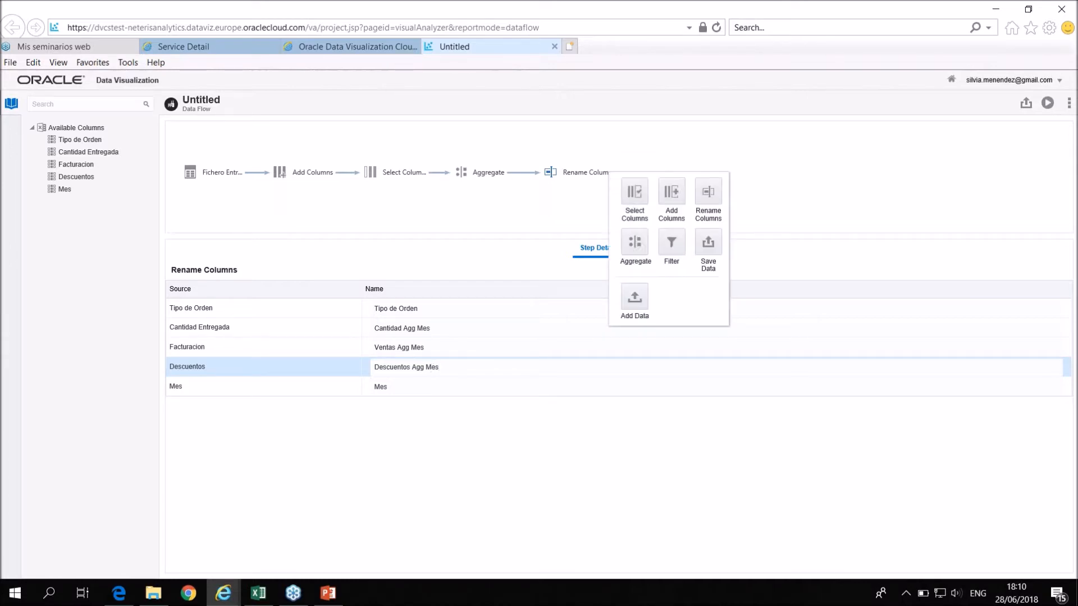
left_click(709, 245)
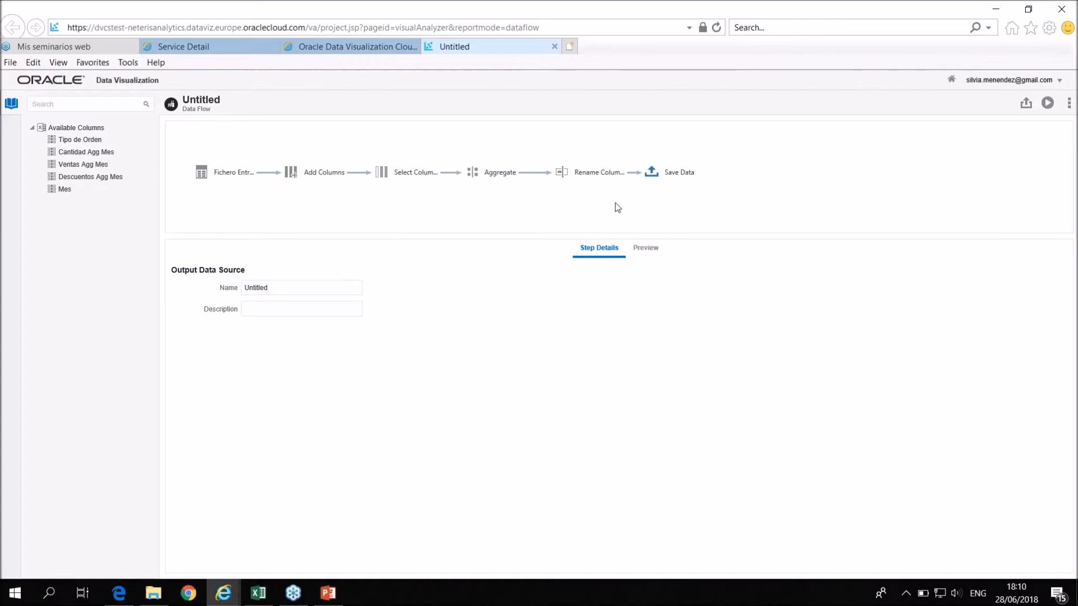
left_click(316, 290)
type("Salidas Ventas")
type(" Aggr")
type("re")
type("gadas")
left_click(647, 250)
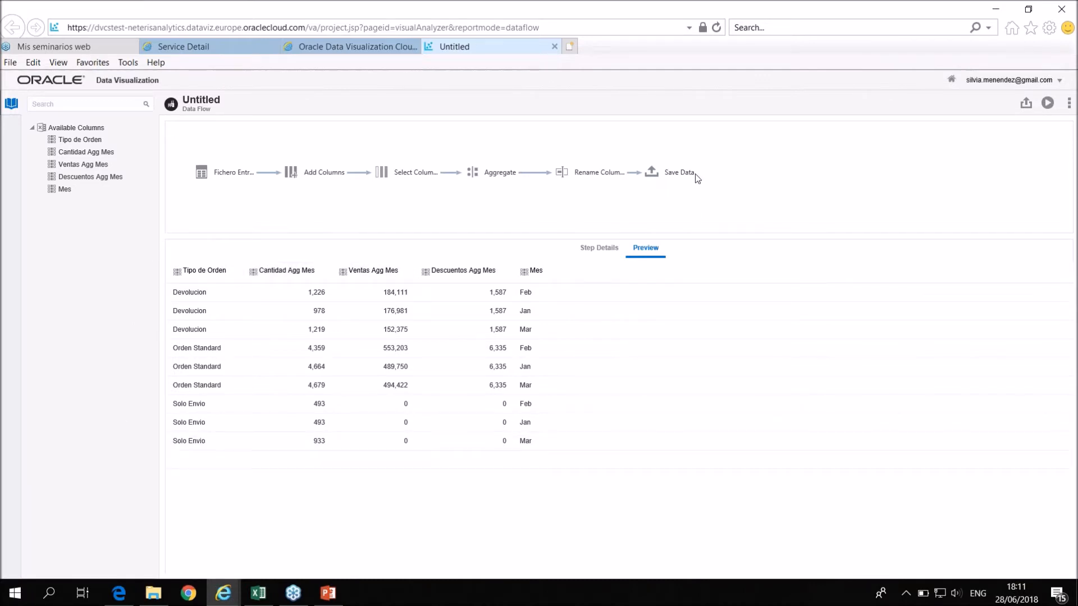
Save the data flow as Data Flow Agg Ventas and execute it
left_click(1026, 104)
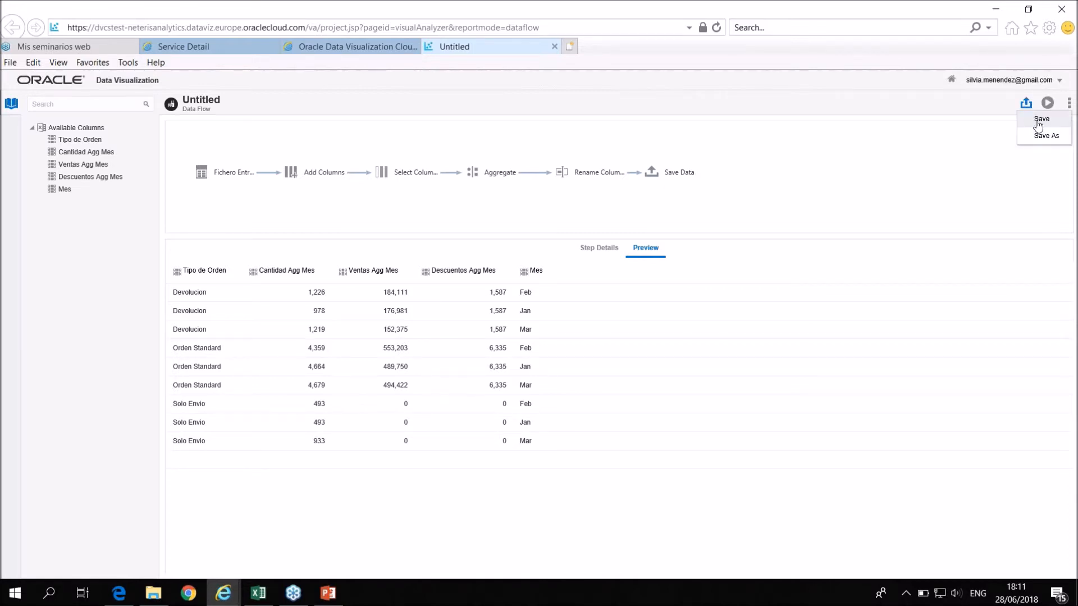
left_click(1039, 121)
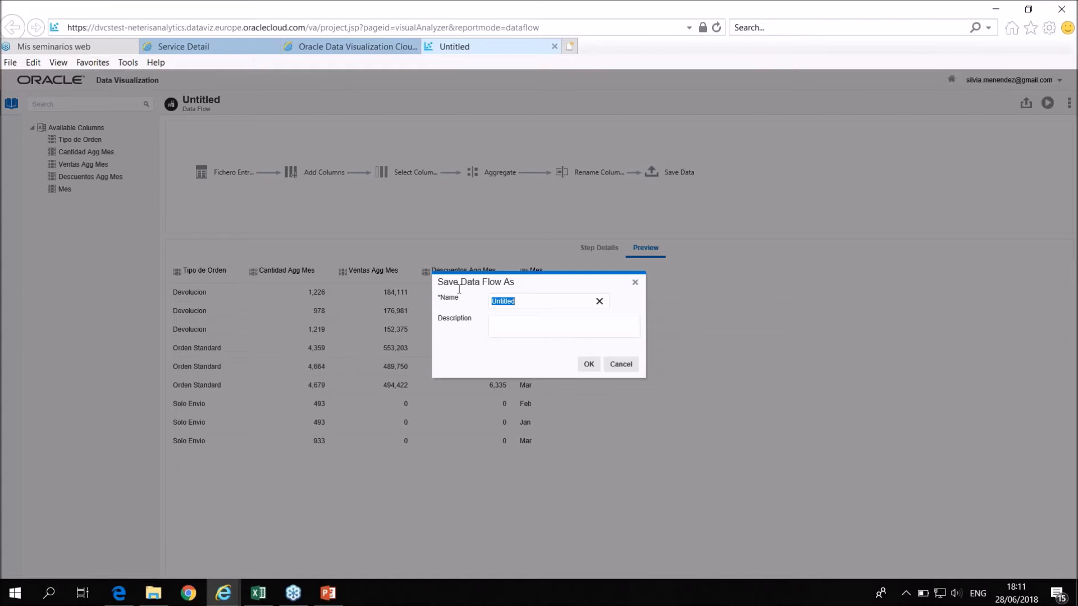
type("Data Flow Agg Ventas")
left_click(589, 366)
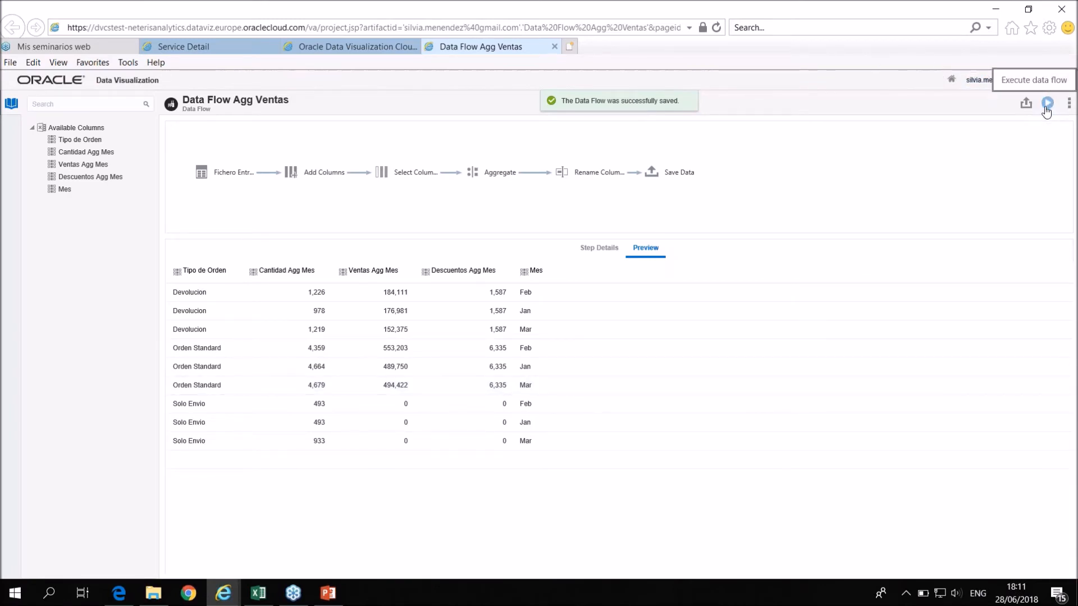
left_click(1046, 108)
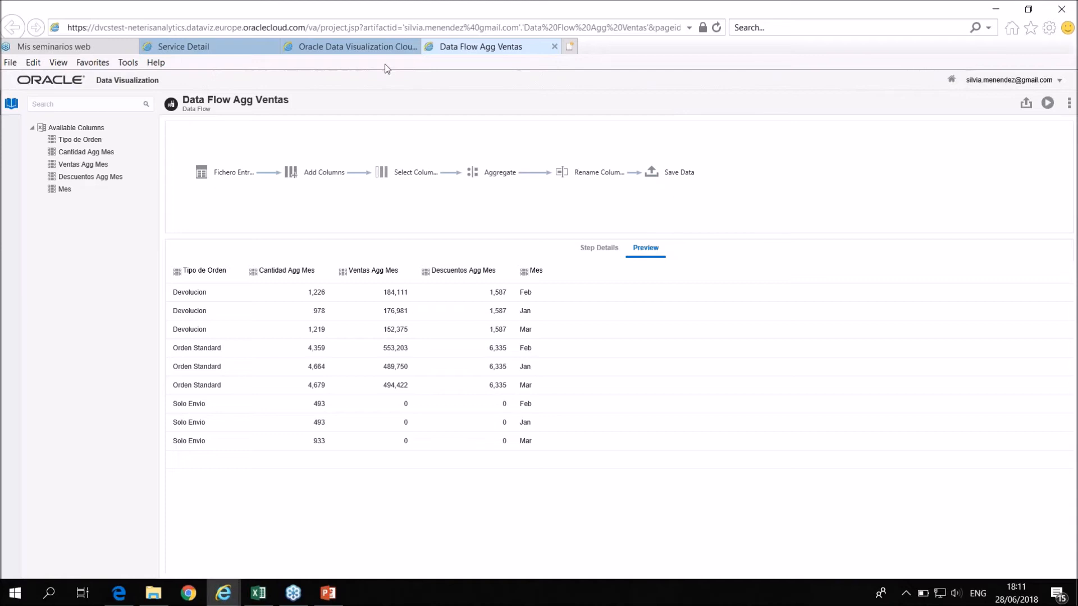
Open the Salidas Ventas Aggregadas data source from the files list, check its columns and rows, and close it
left_click(327, 47)
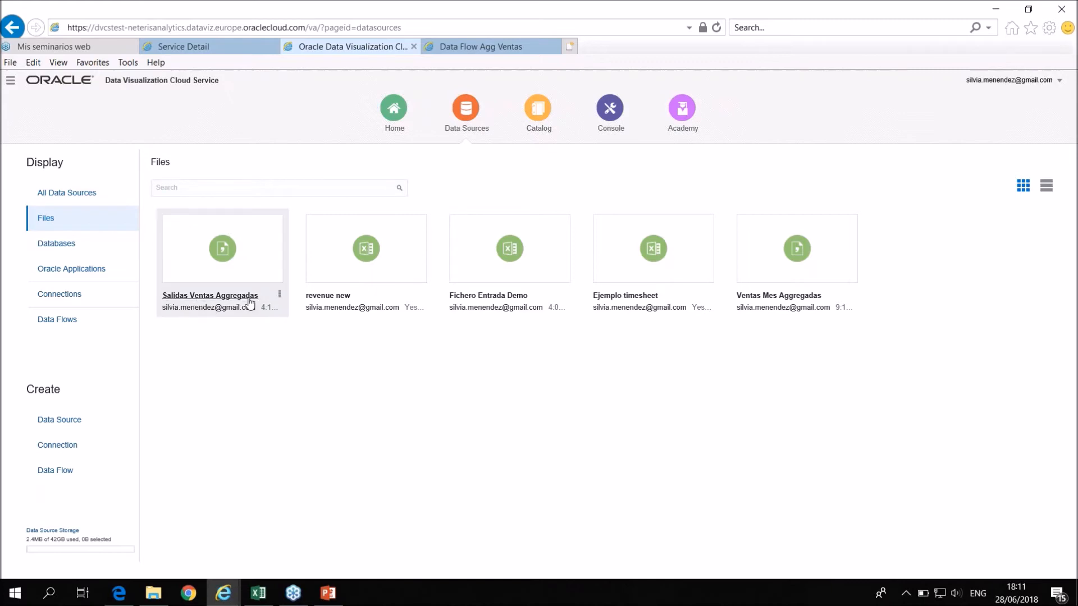
left_click(278, 297)
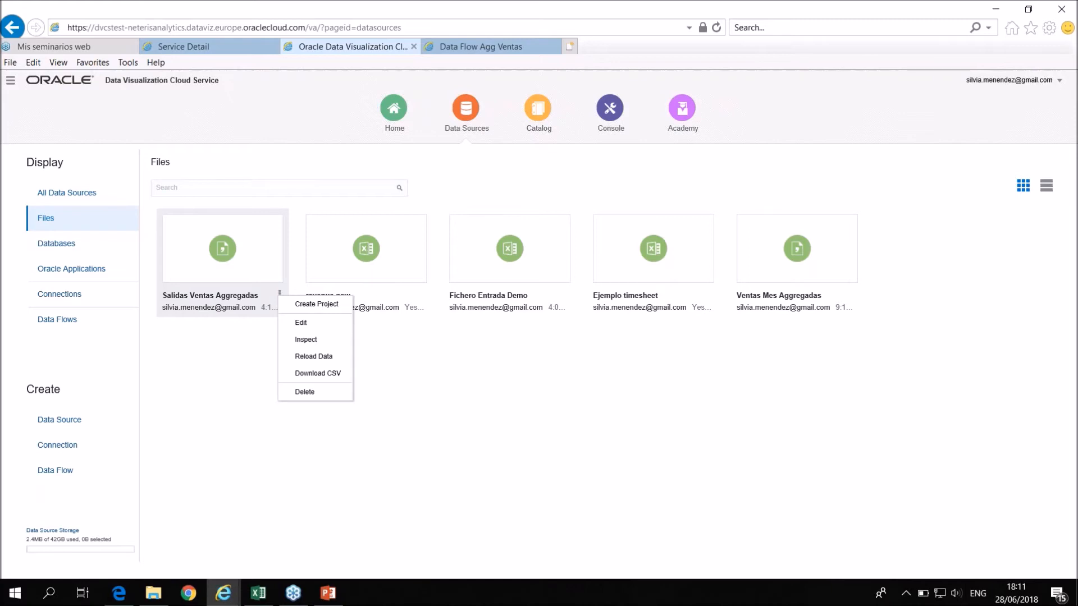
left_click(309, 324)
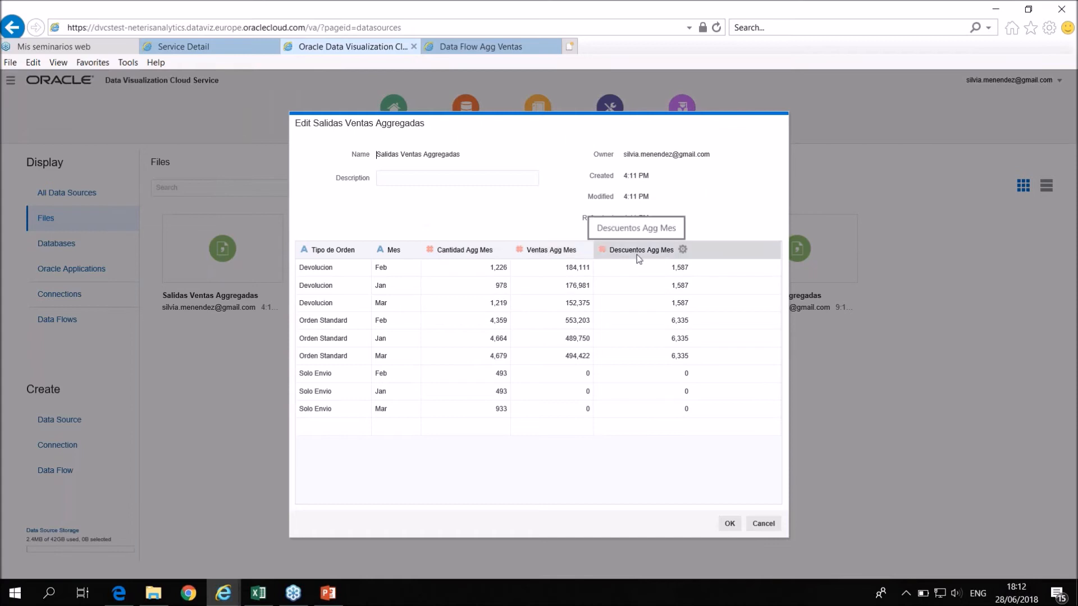
left_click(729, 524)
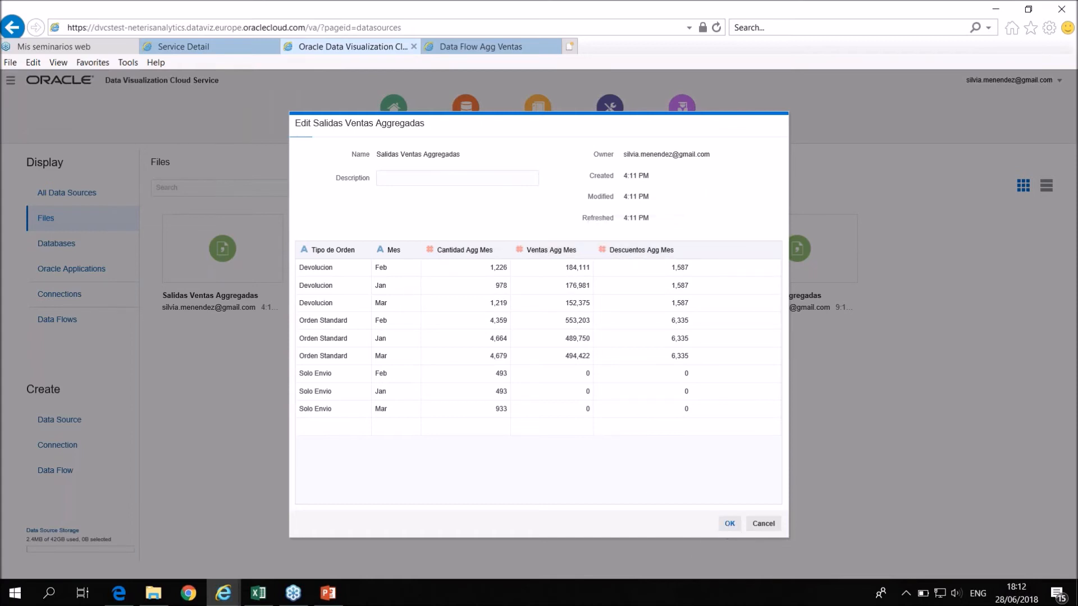
Switch to the Fichero Entrada Demo workbook in Excel, copy row 67 into row 68 and set the new row's date to 01/04/2018
left_click(258, 594)
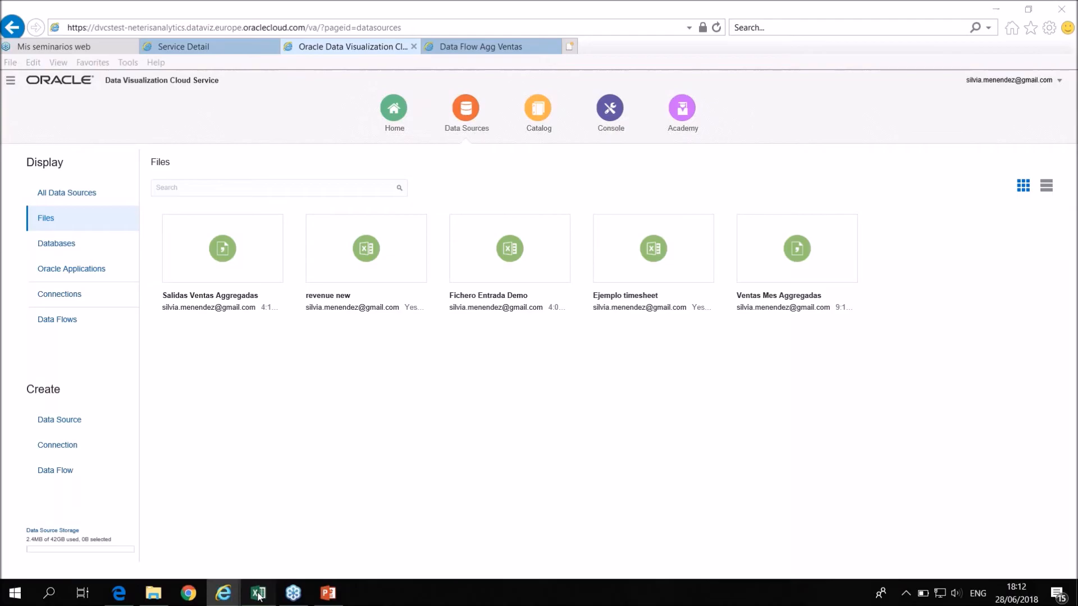
scroll(169, 393, "down", 13)
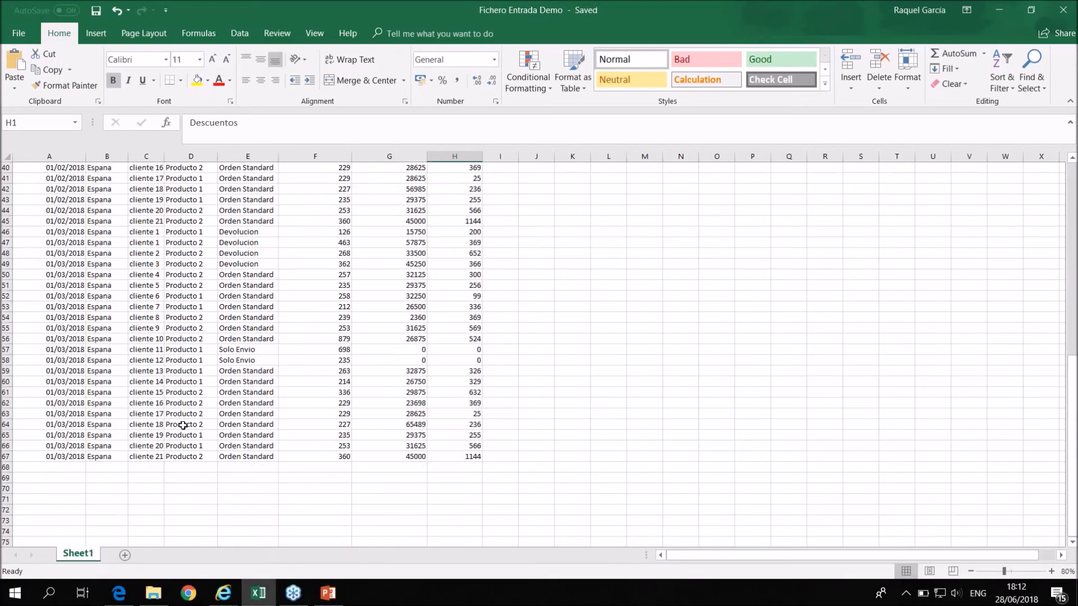
left_click(6, 457)
key("ctrl+c")
left_click(29, 470)
key("ctrl+v")
key("Escape")
key("F2")
key("Left")
key("Left")
key("Left")
key("Left")
key("Left")
key("BackSpace")
type("4")
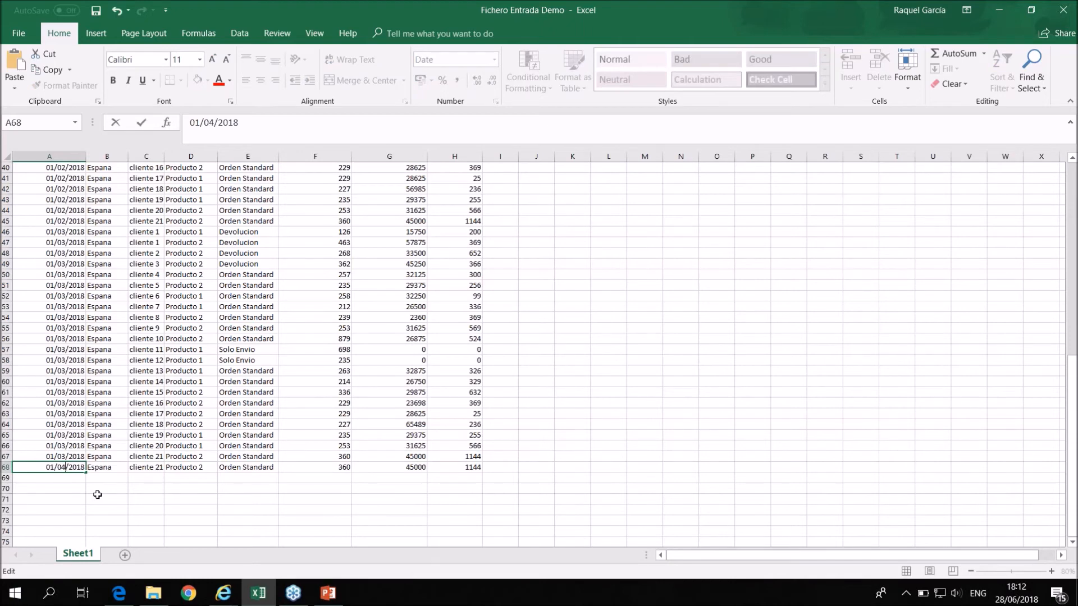
left_click(97, 495)
Set F68 to 500000 and both G68 and H68 to 25, then save the workbook
left_click(289, 470)
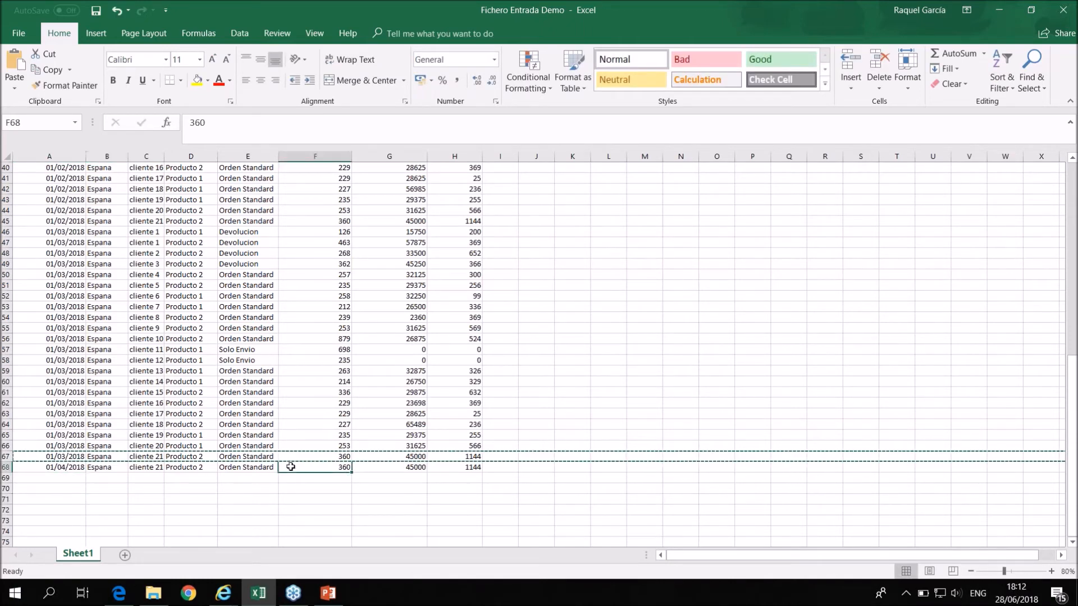
type("500000")
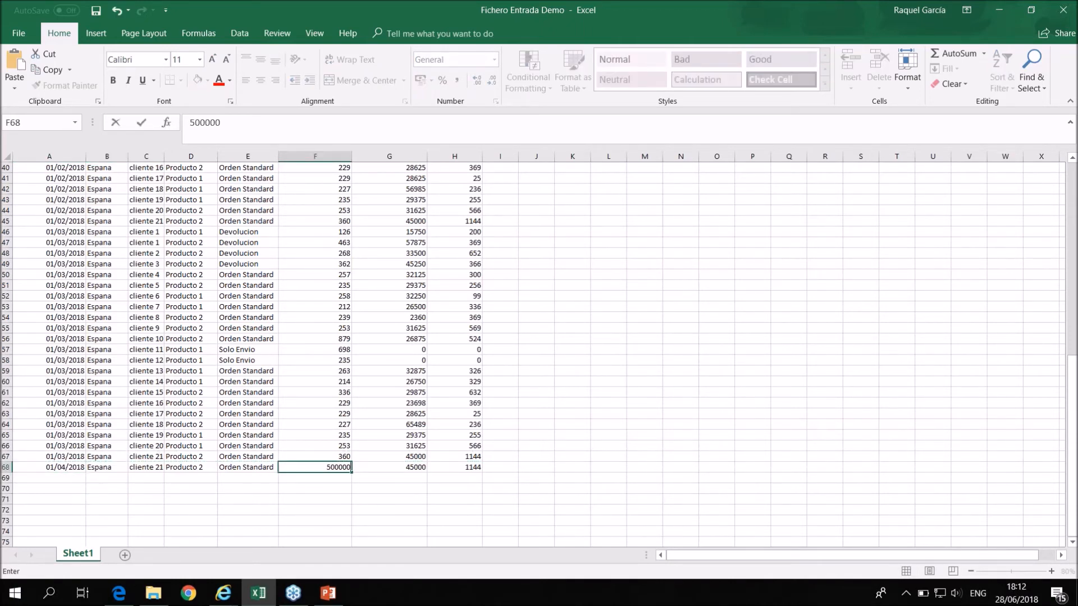
left_click(395, 467)
type("25")
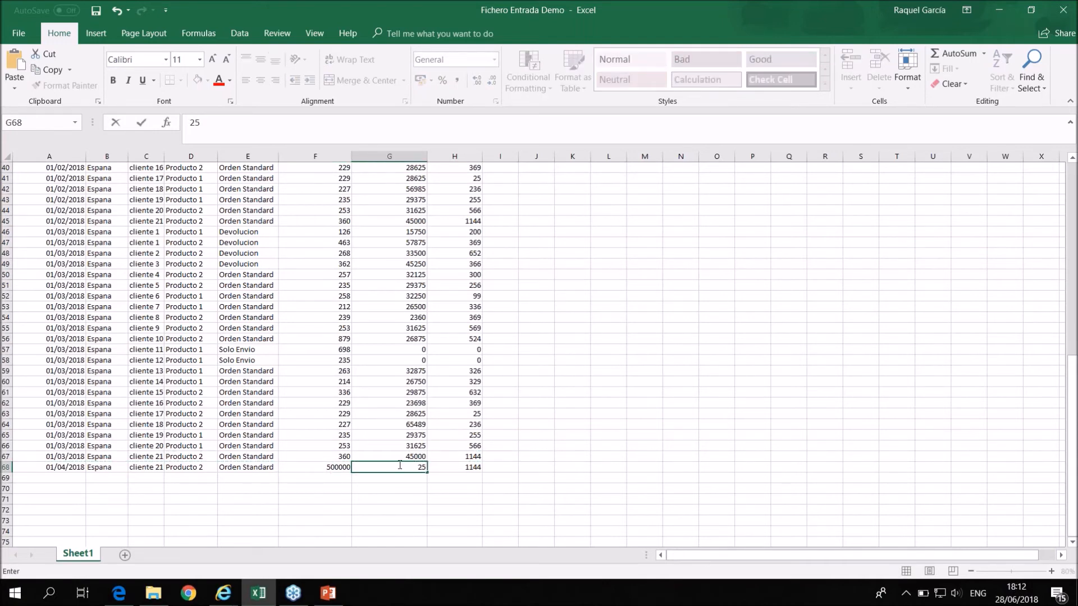
key("Tab")
type("25")
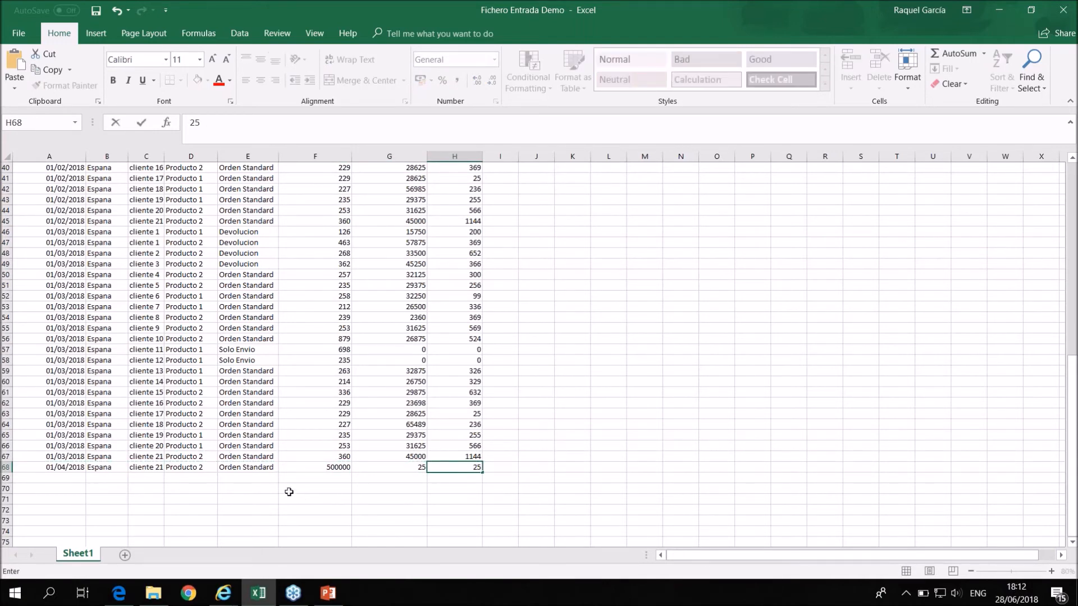
left_click(288, 492)
left_click(96, 12)
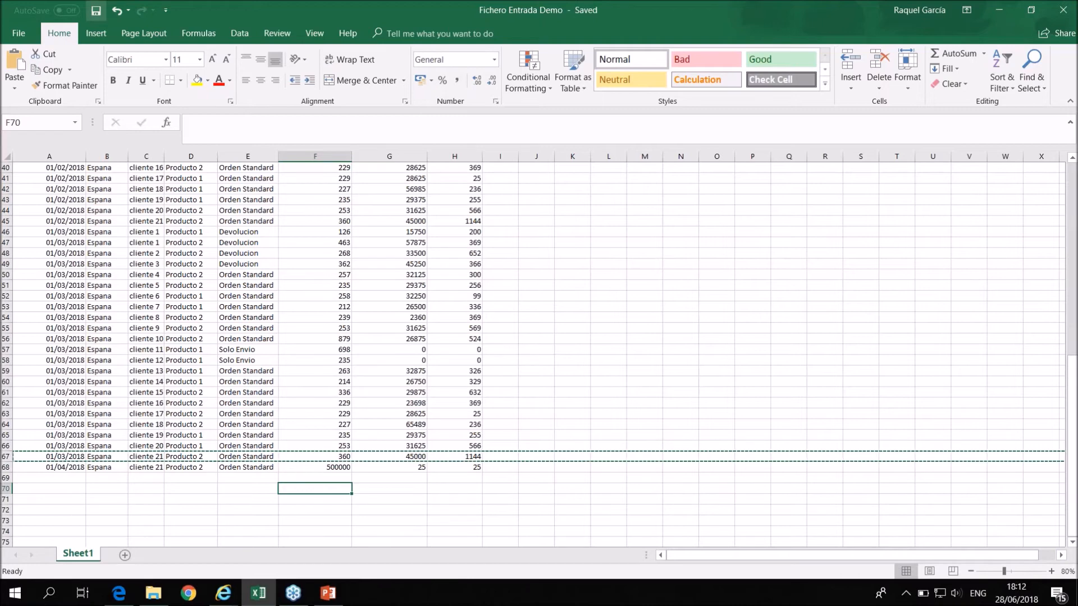
Switch to Data Visualization in Internet Explorer and reload the Fichero Entrada Demo data source from the updated Fichero Entrada Demo Excel file
mouse_move(218, 599)
left_click(345, 531)
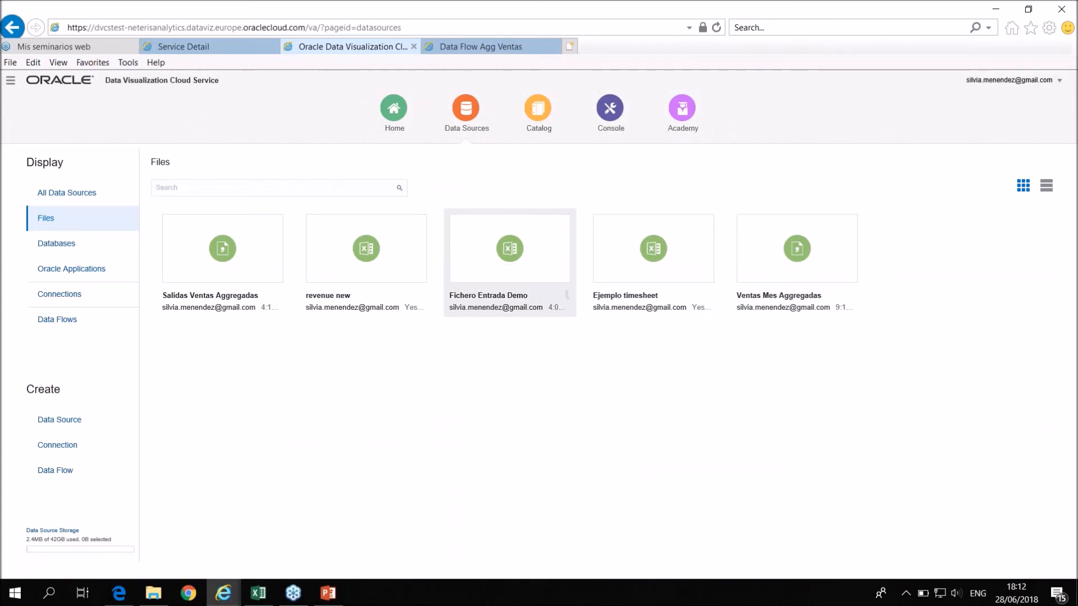
left_click(567, 298)
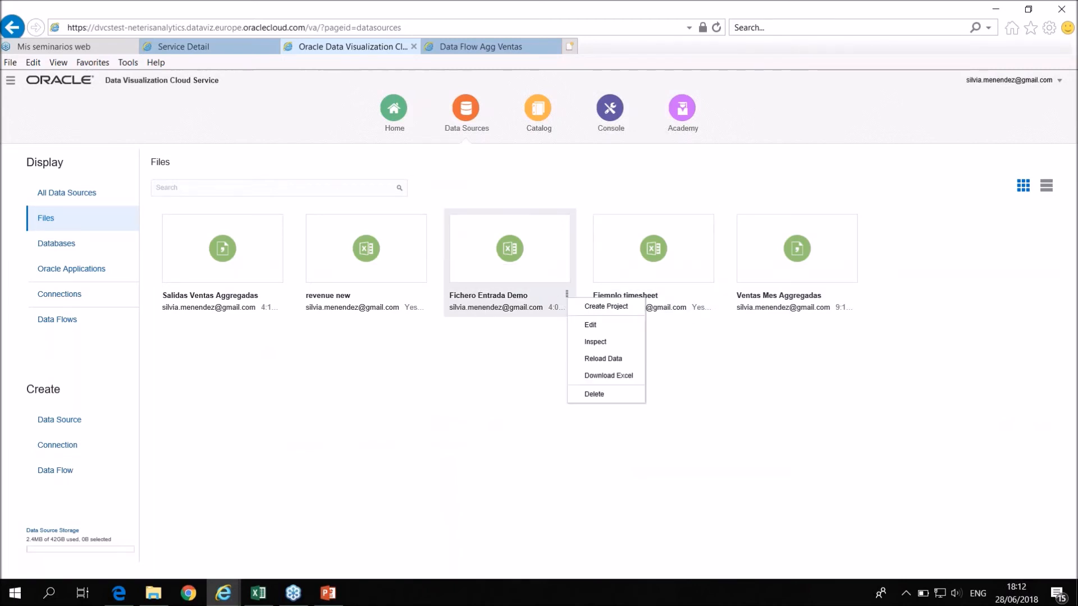
left_click(629, 357)
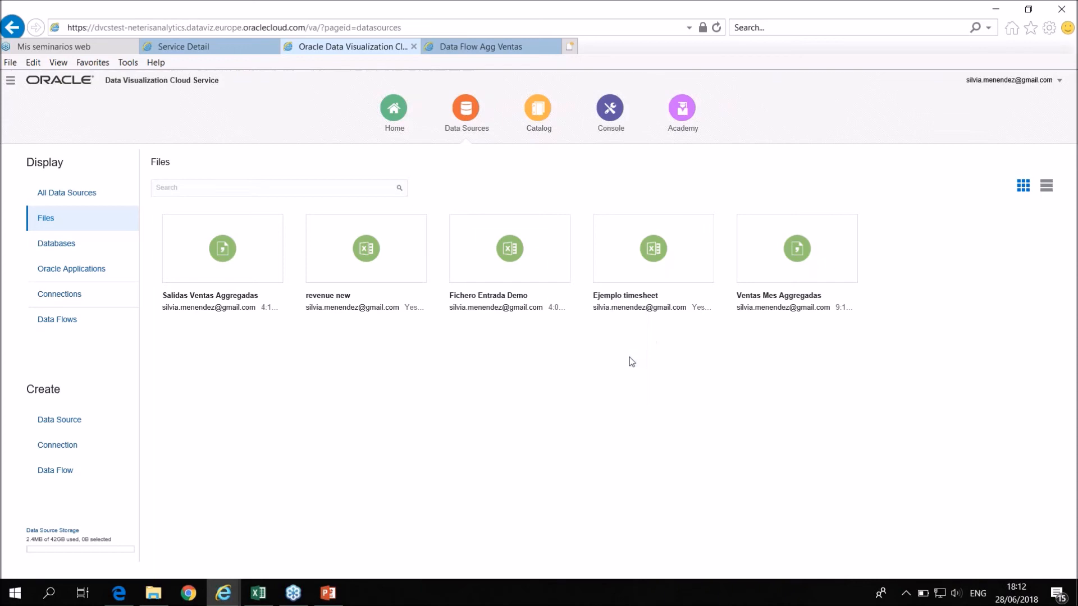
left_click(539, 313)
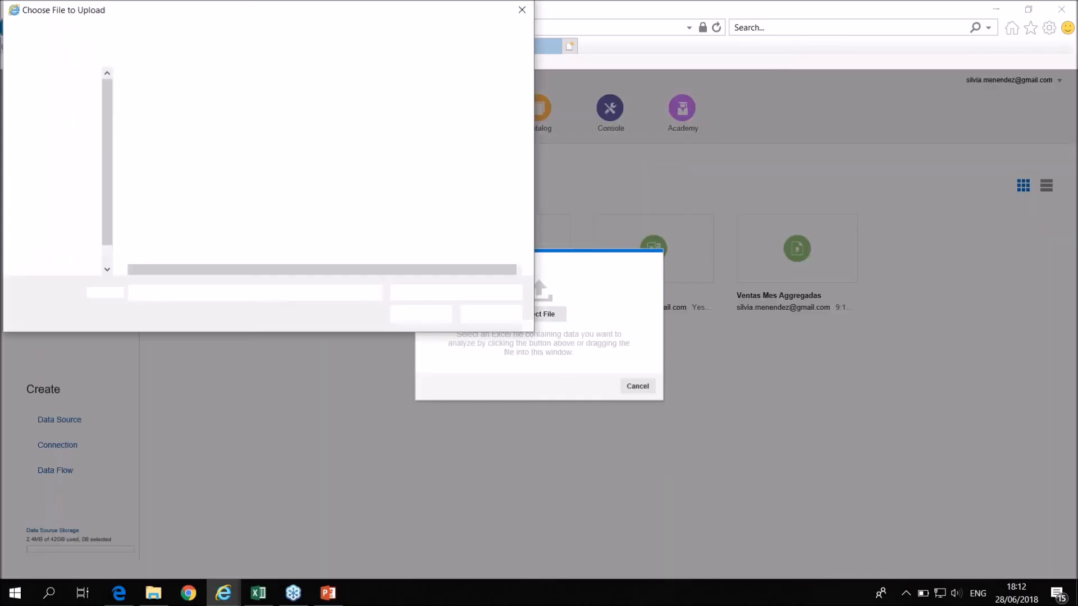
left_click(176, 129)
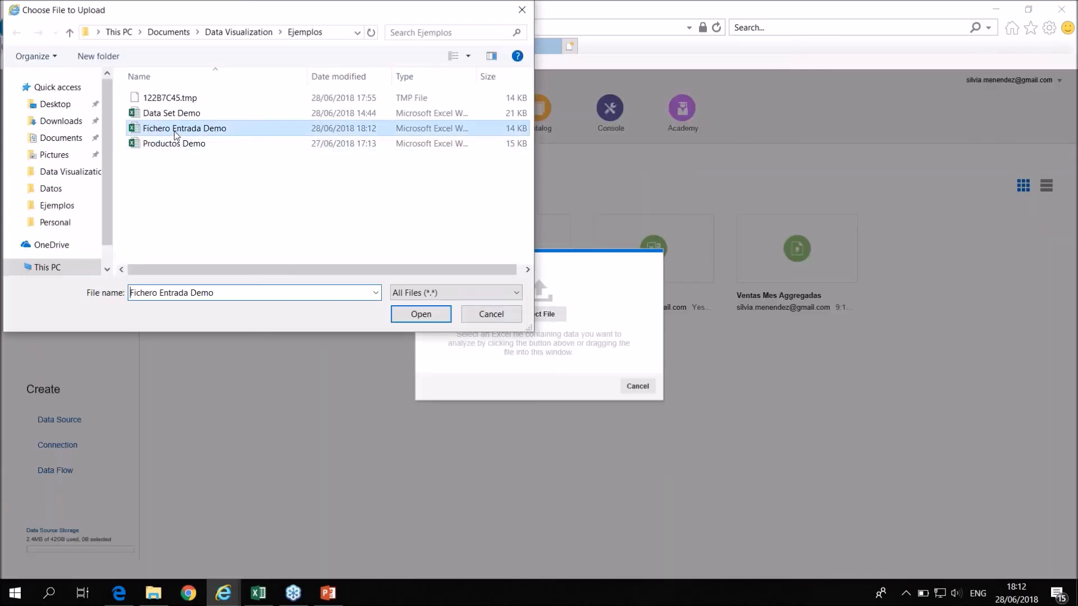
left_click(420, 313)
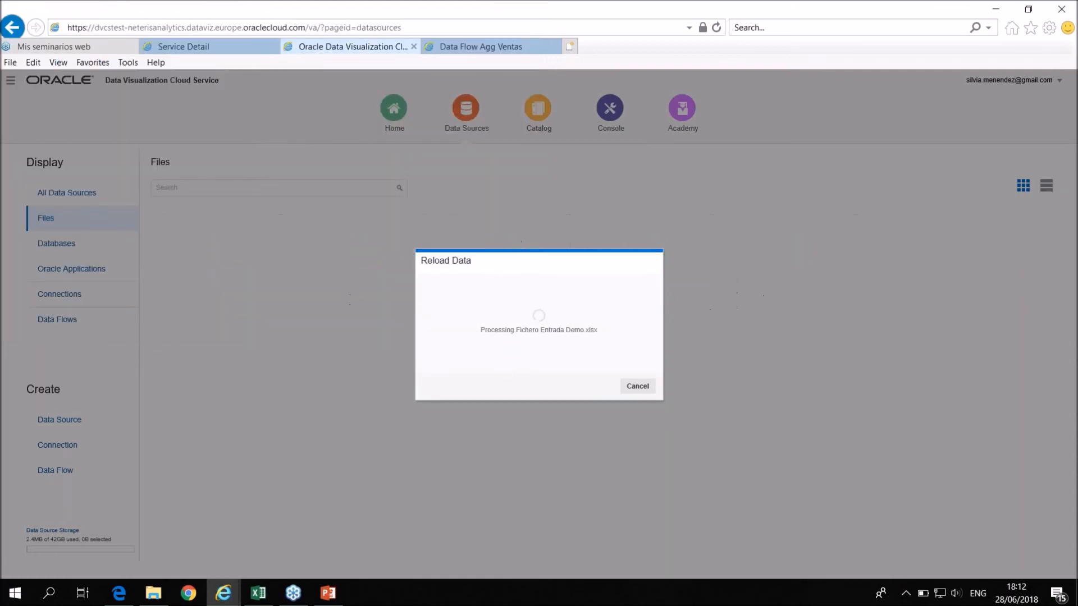
left_click(646, 386)
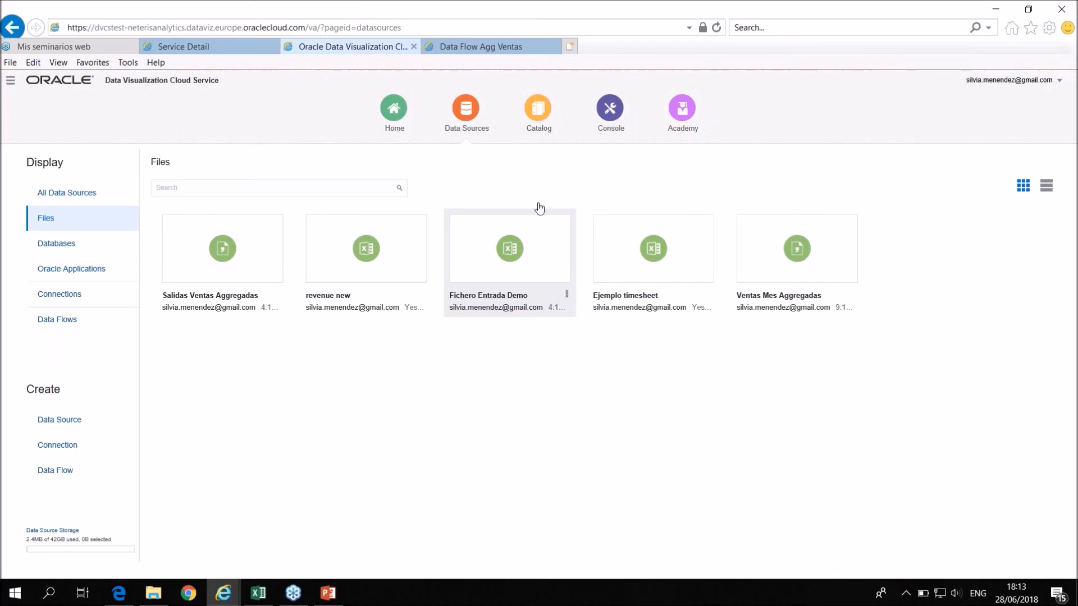
Run the Data Flow Agg Ventas data flow again, then open the Salidas Ventas Aggregadas data source, check its rows and close it
left_click(475, 48)
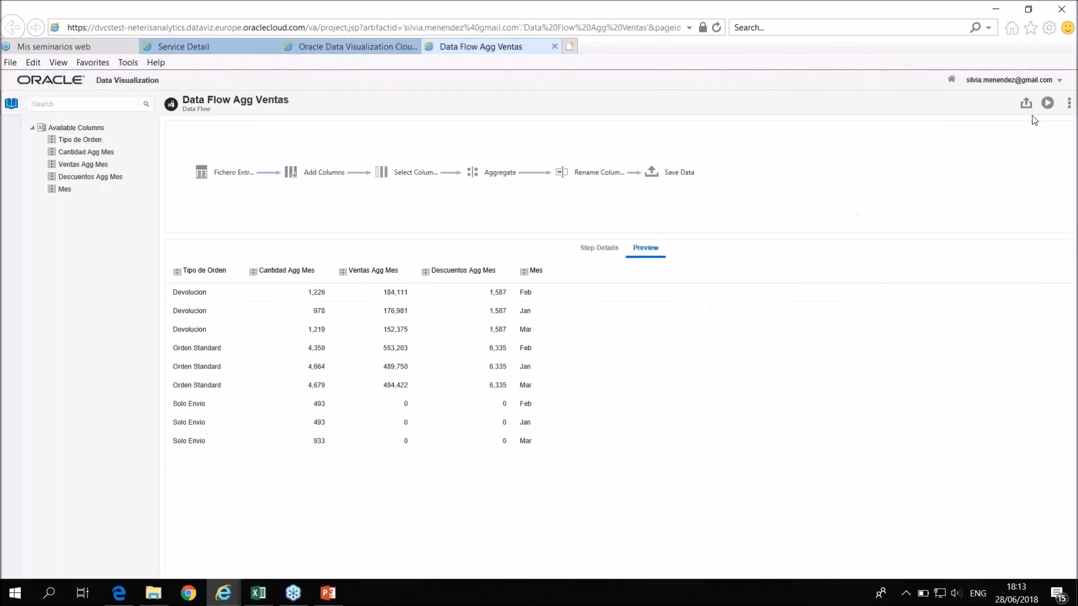
left_click(1048, 102)
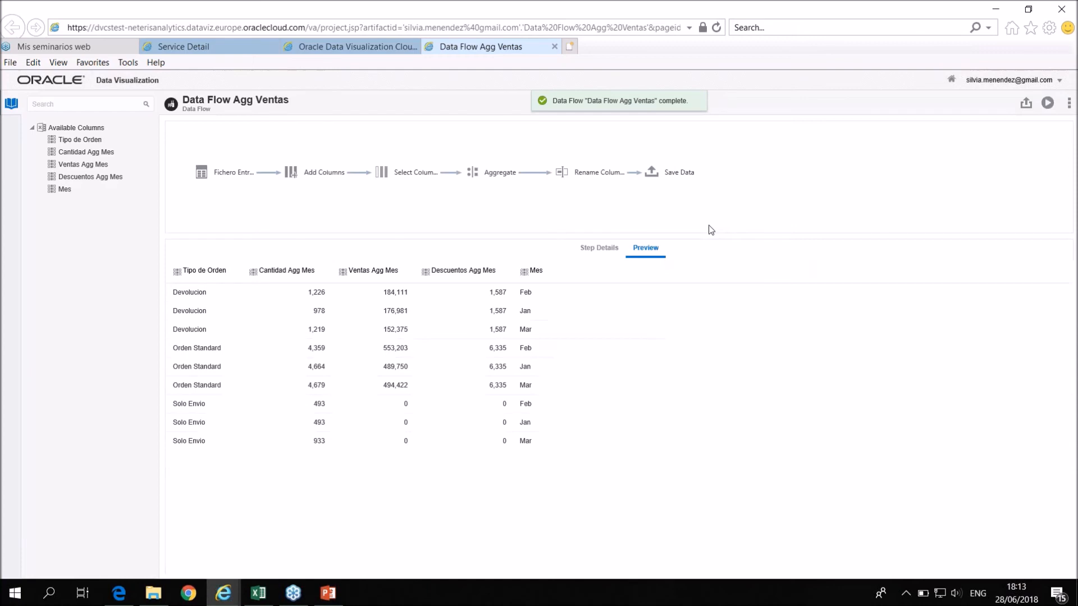
left_click(324, 47)
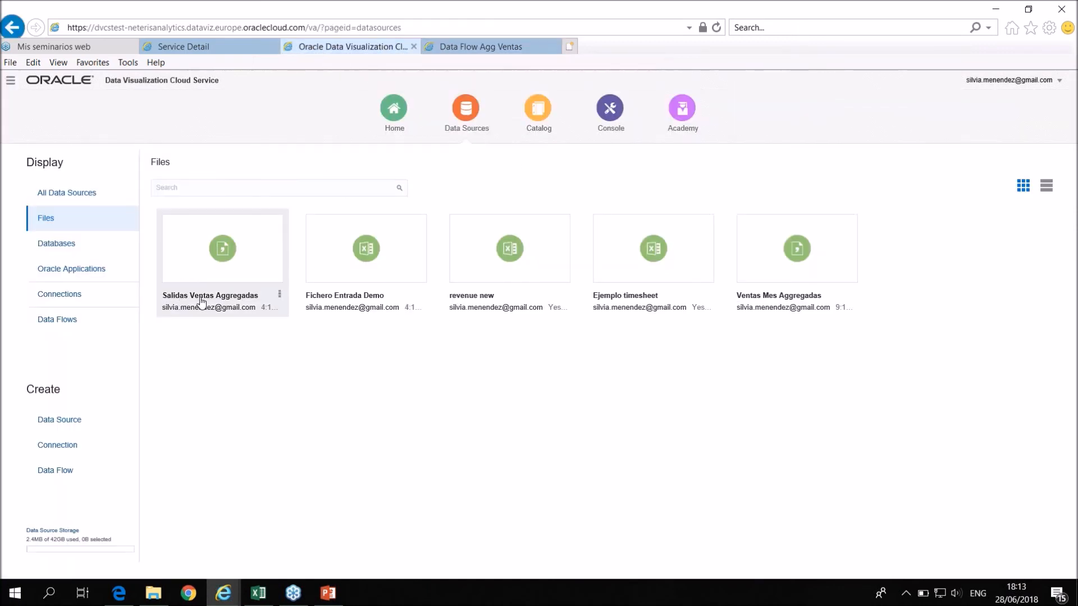
left_click(279, 295)
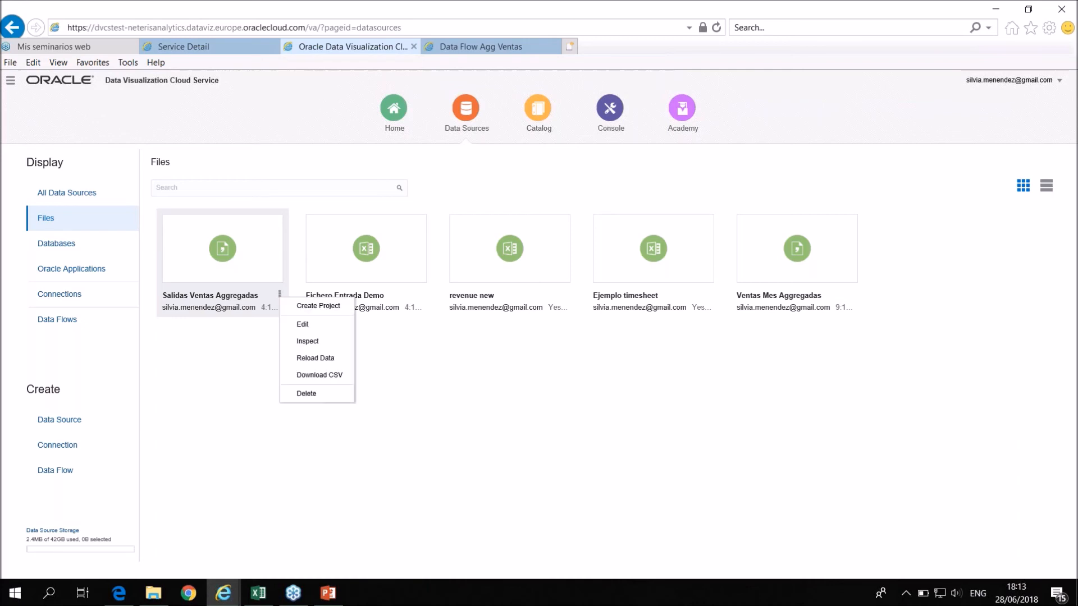
left_click(315, 381)
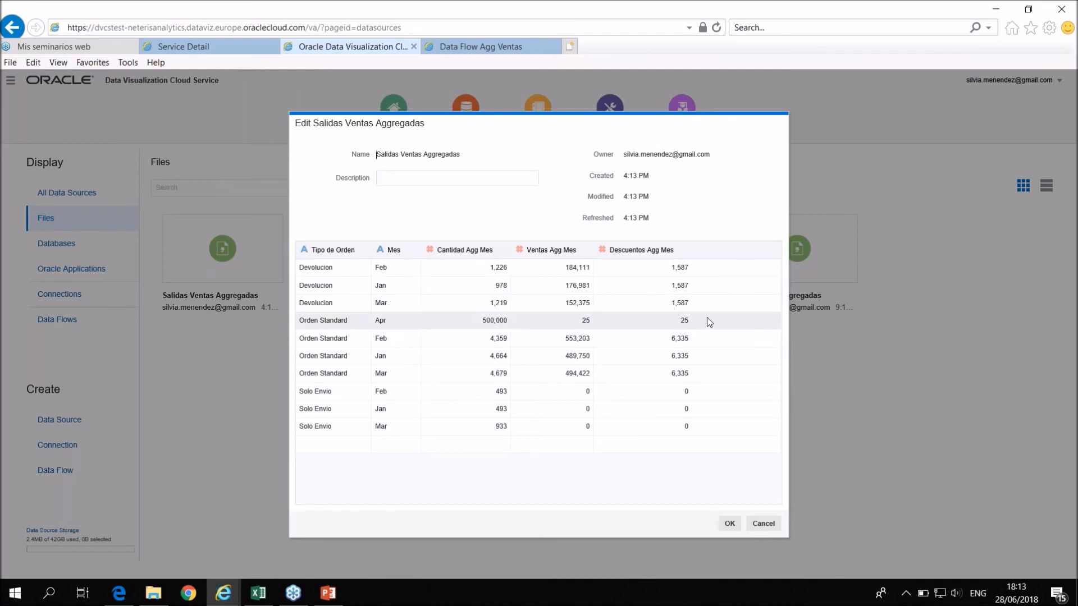
left_click(730, 525)
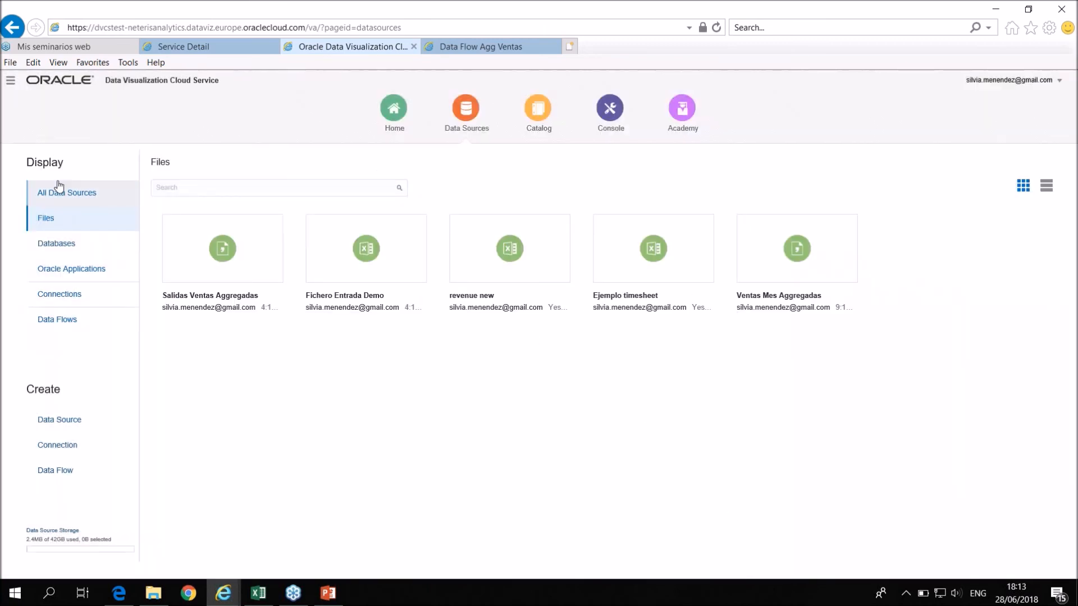
Display the list of data flows, view the actions available for Data Flow Agg Ventas and dismiss them
left_click(77, 321)
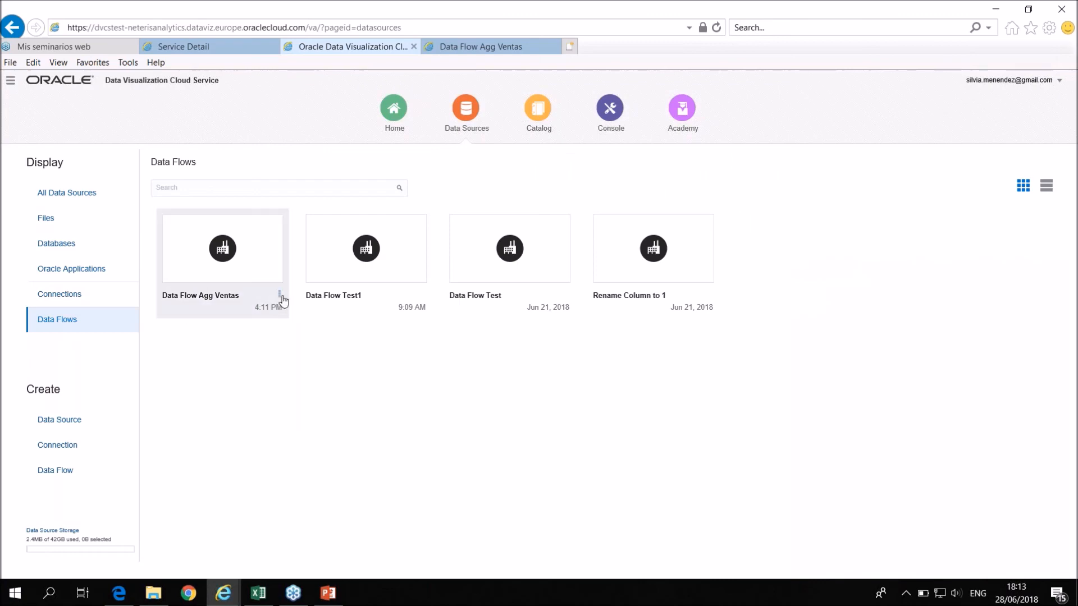
left_click(280, 297)
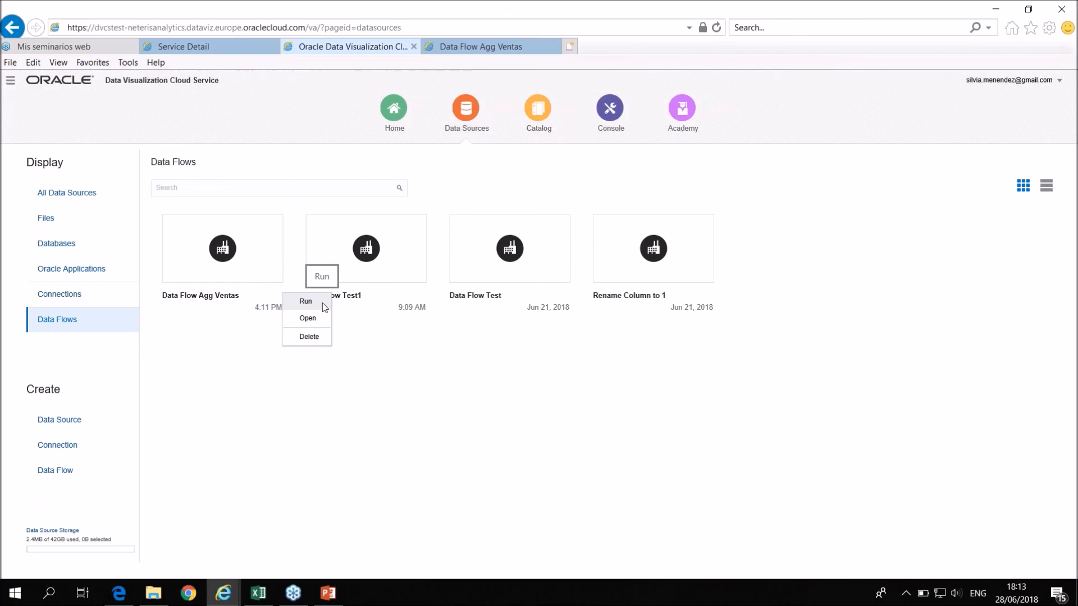
left_click(489, 449)
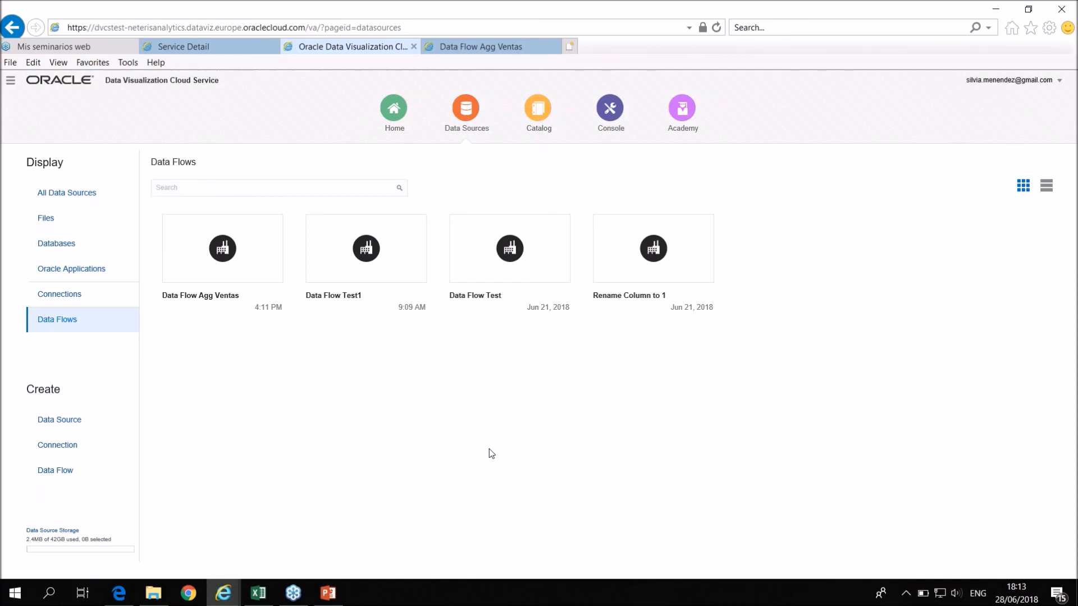
left_click(1065, 24)
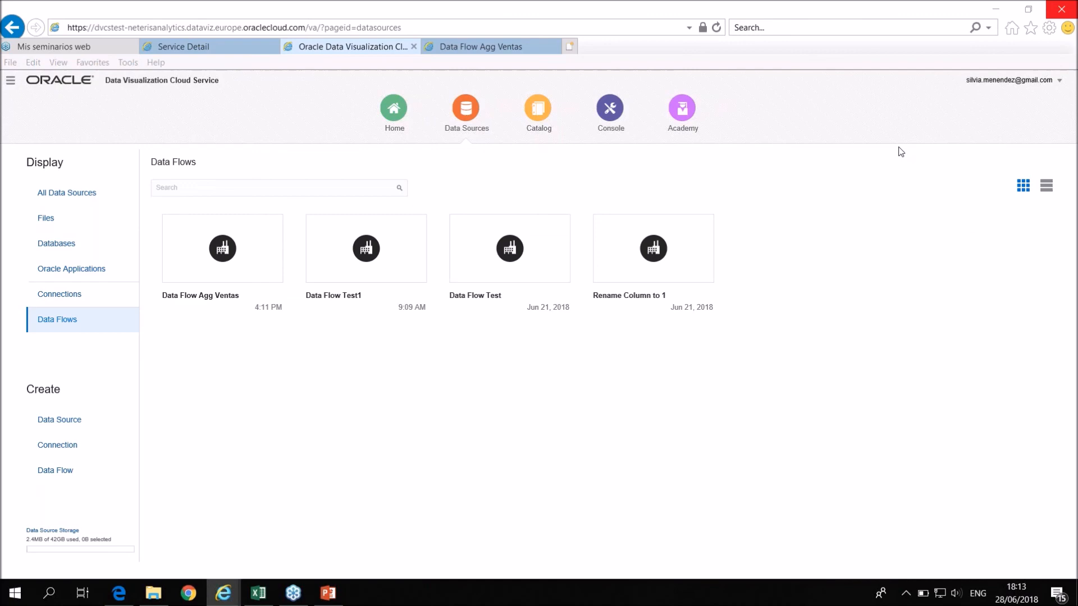